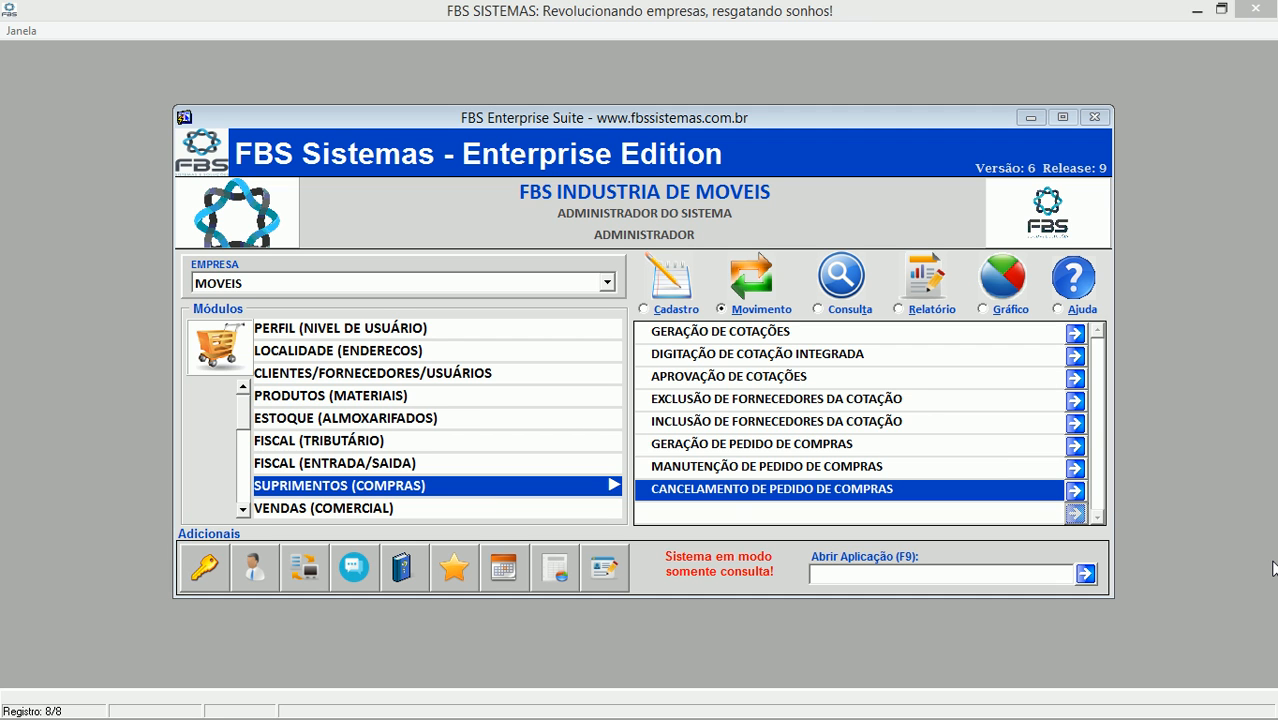
Open the Solicitação de Compra registration form in the SUPRIMENTOS (COMPRAS) module.
left_click(680, 312)
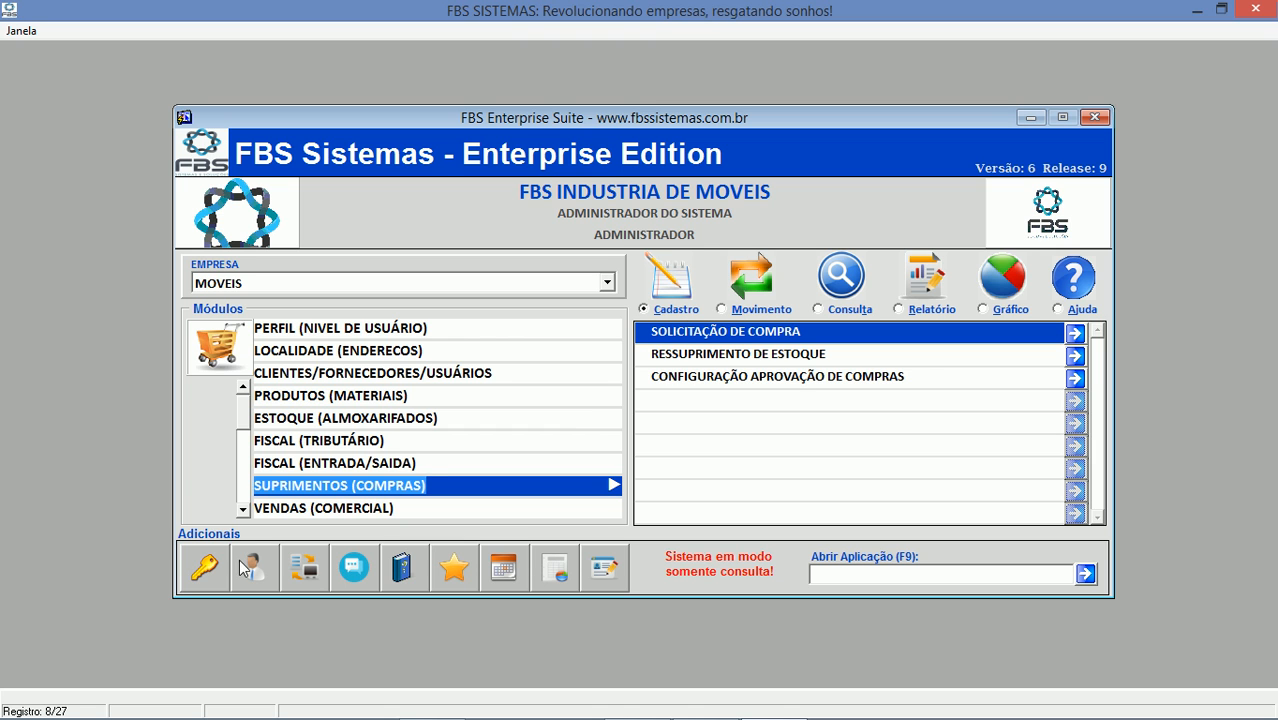
left_click(348, 486)
left_click_drag(439, 486, 256, 490)
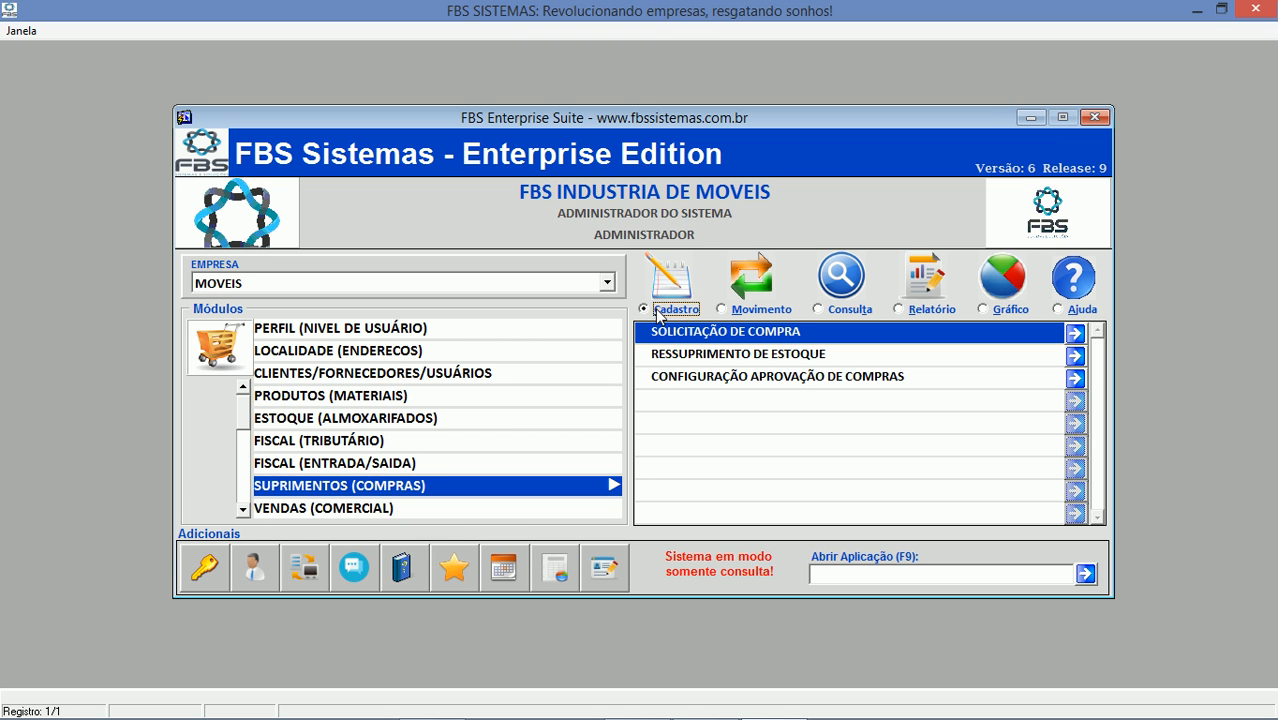
left_click(676, 332)
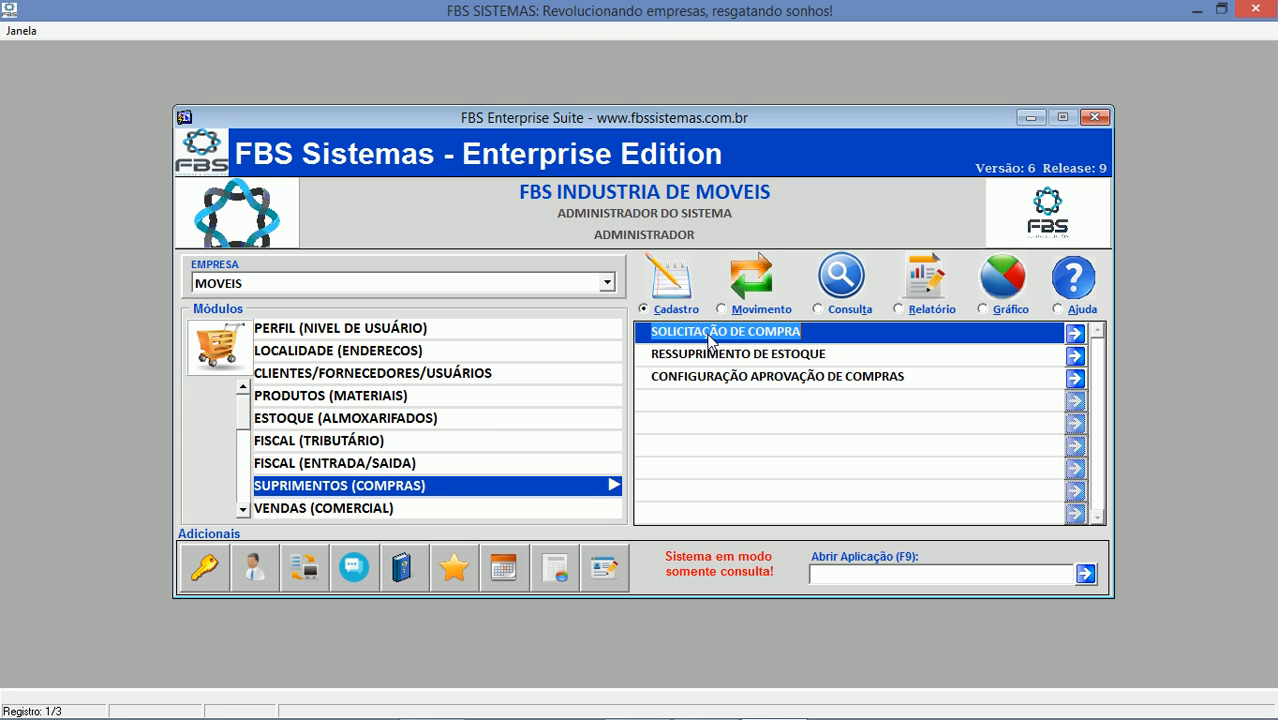
double_click(708, 340)
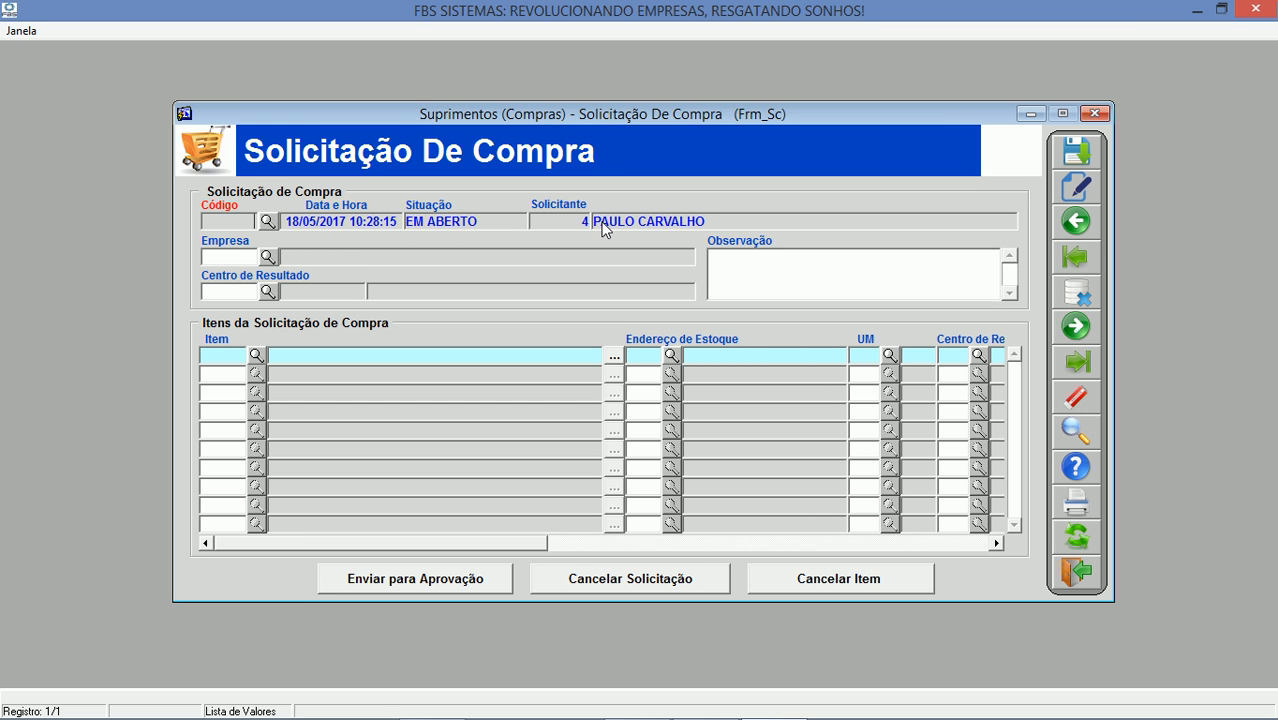
Look up the existing purchase requests and load the open one dated 06/10/16.
left_click(268, 222)
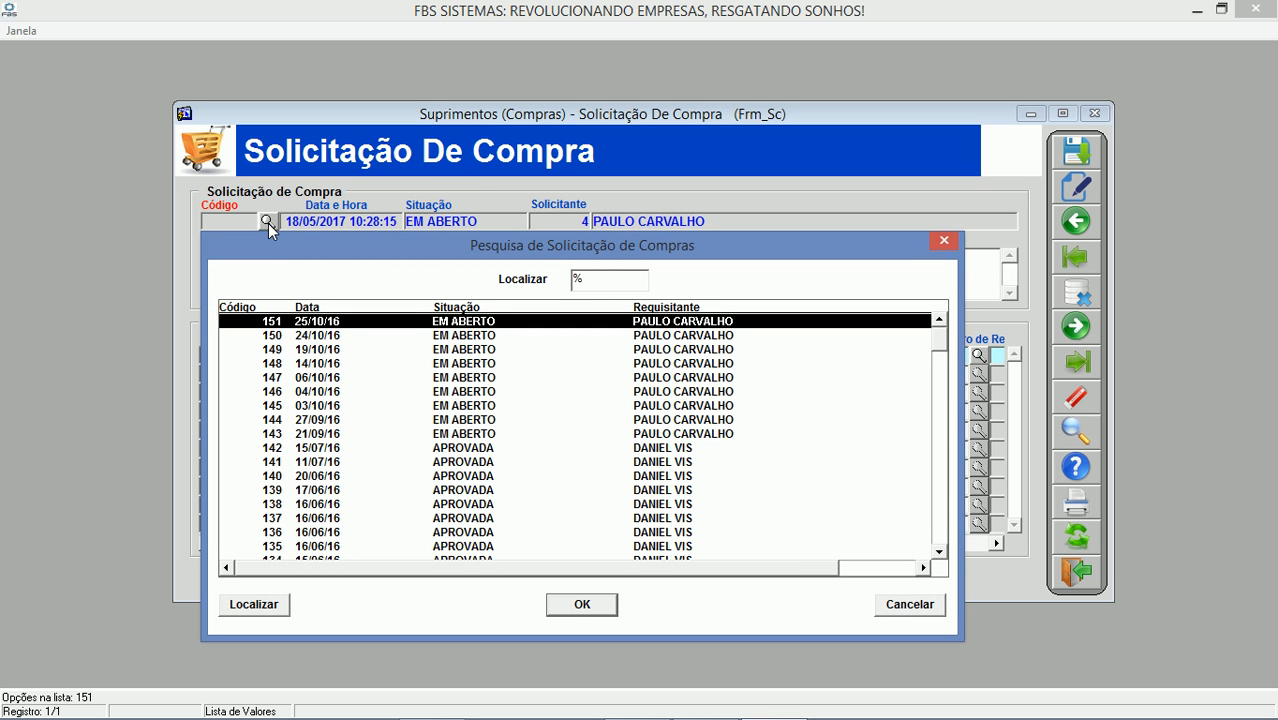
key("Down")
key("Down")
key("Down")
key("Down")
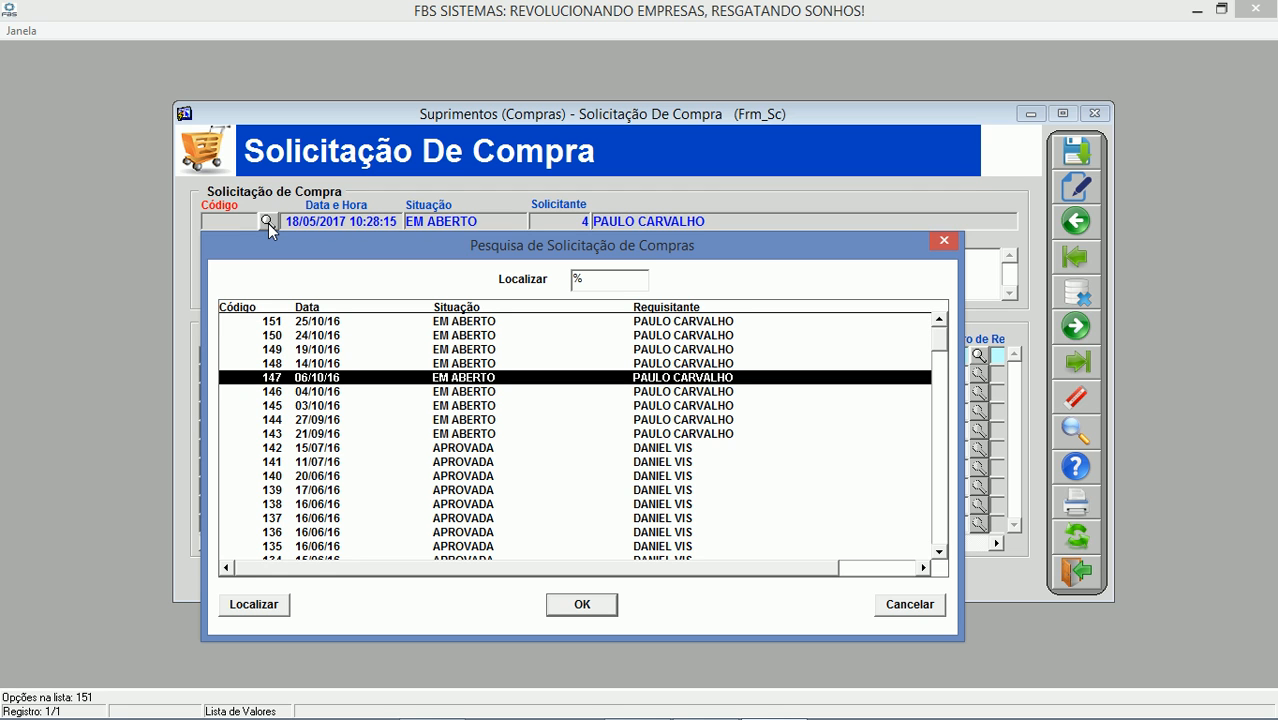
left_click(584, 603)
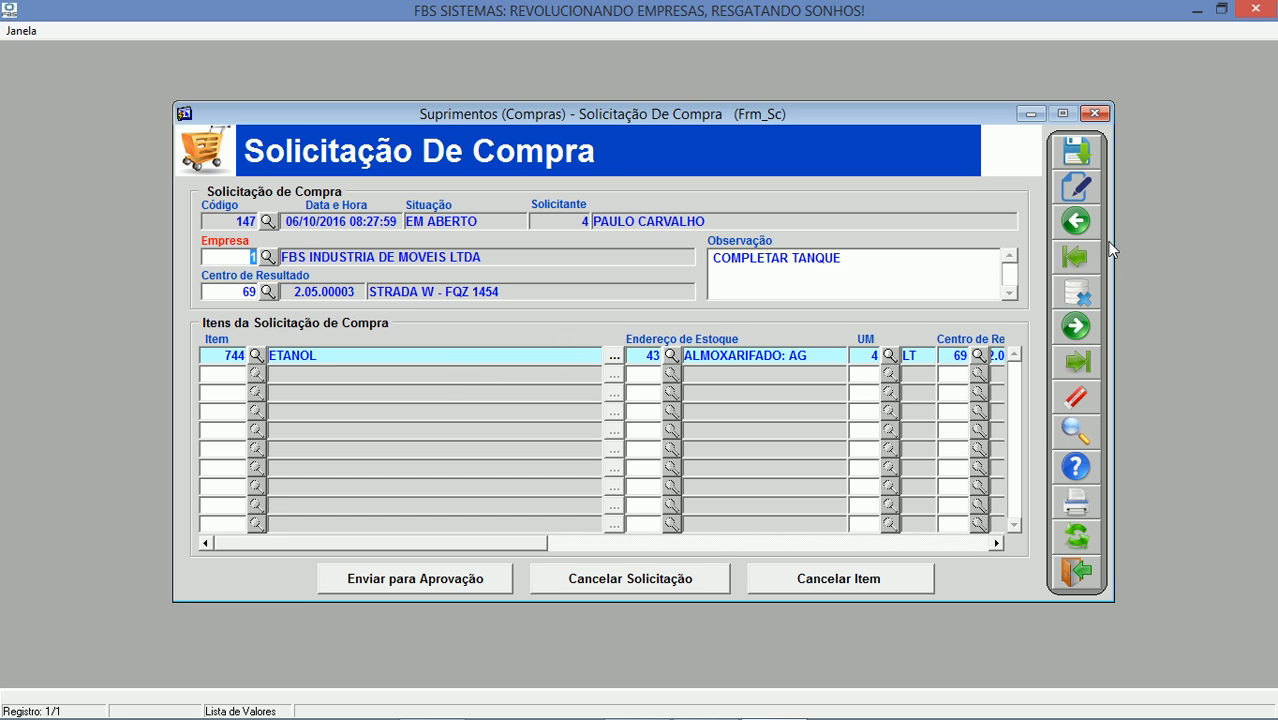
Start a new blank purchase request and set its Centro de Resultado to SUPRIMENTOS (COMPRAS), 2.01.00005.
left_click(1077, 398)
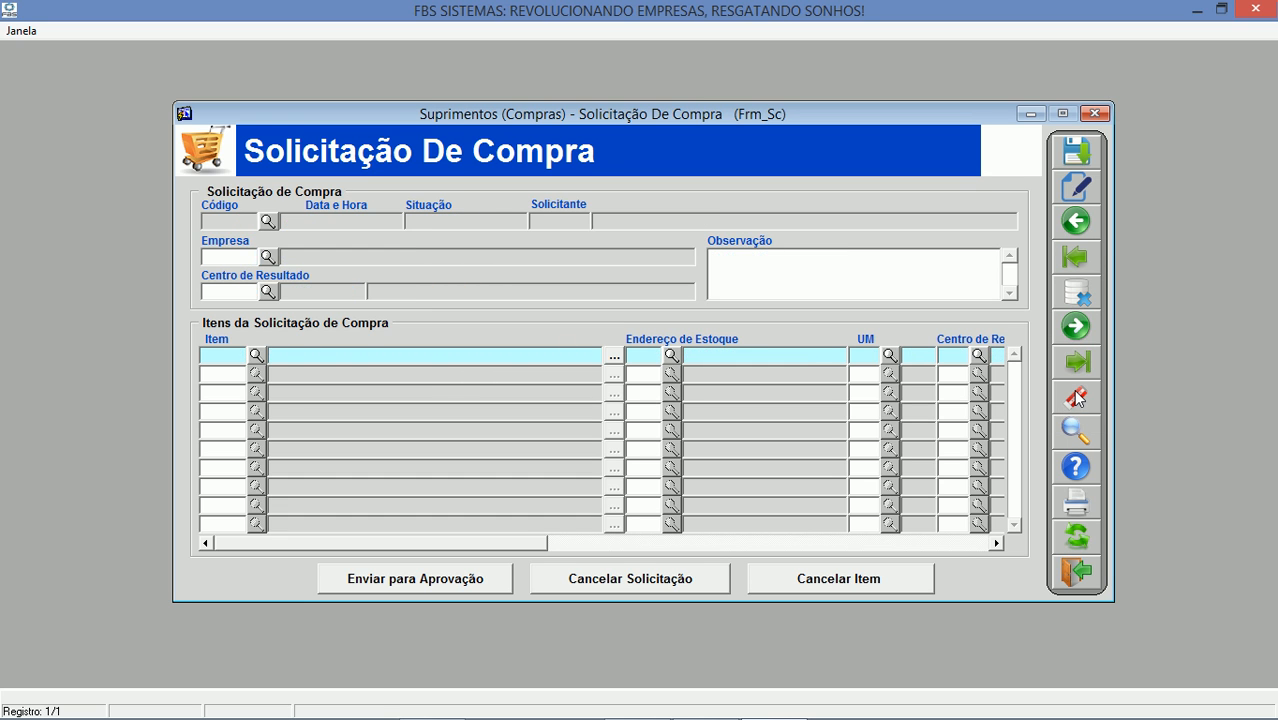
left_click(1076, 190)
left_click(1080, 187)
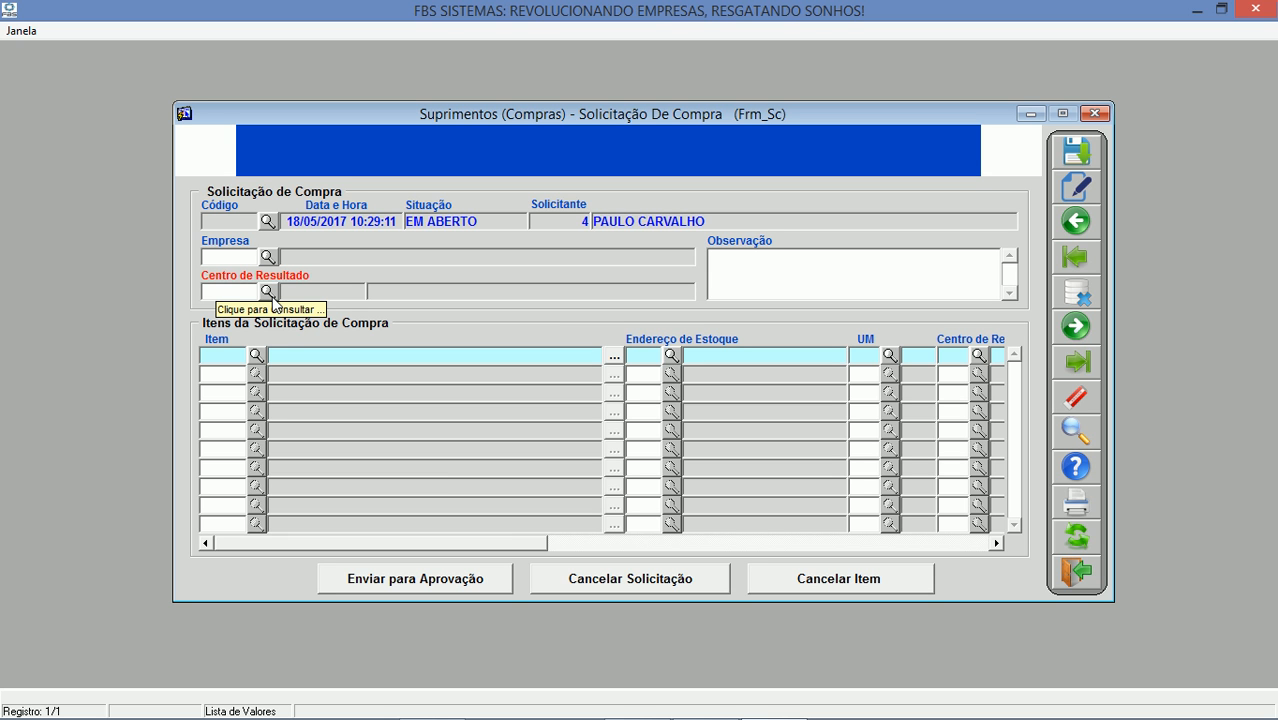
left_click(271, 295)
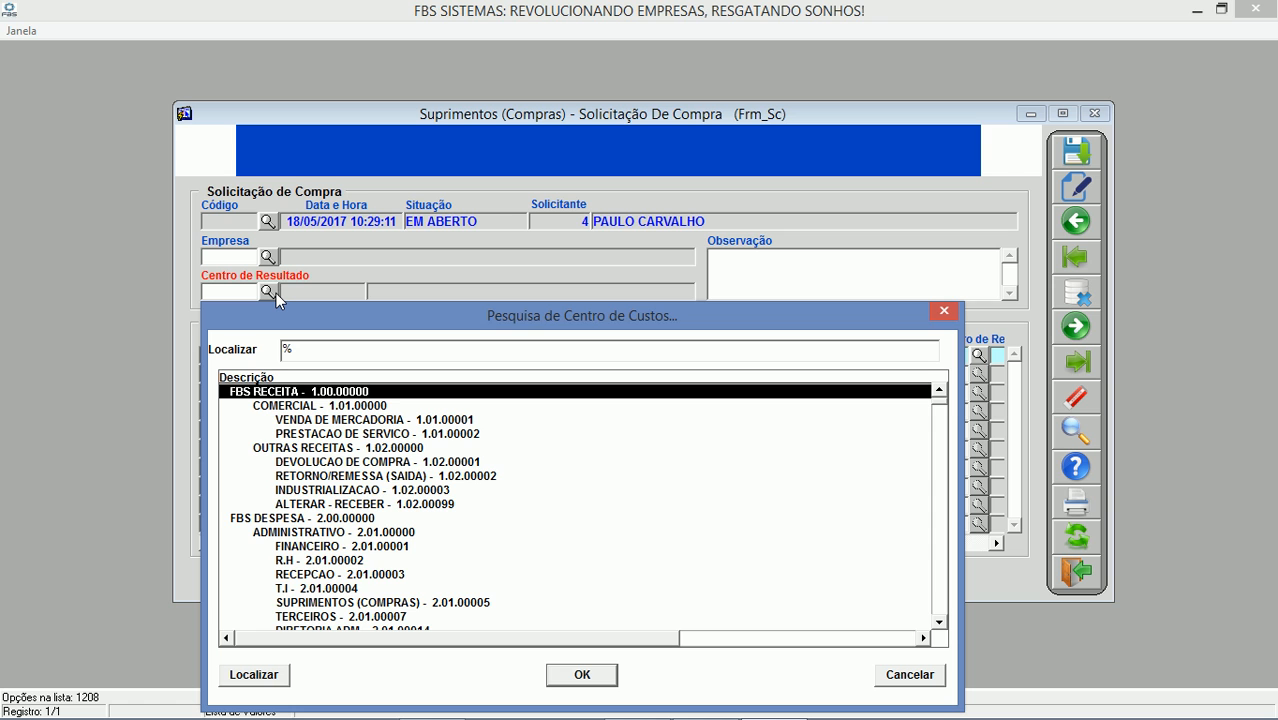
type("suP")
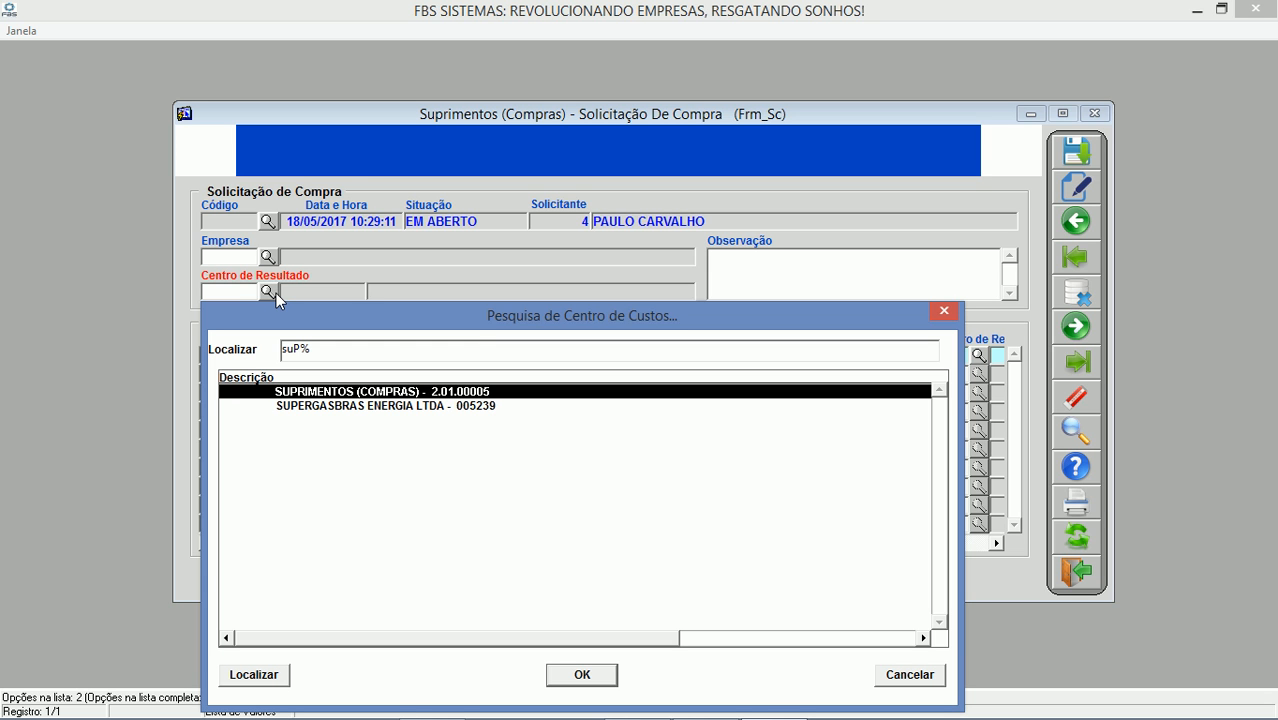
key("Return")
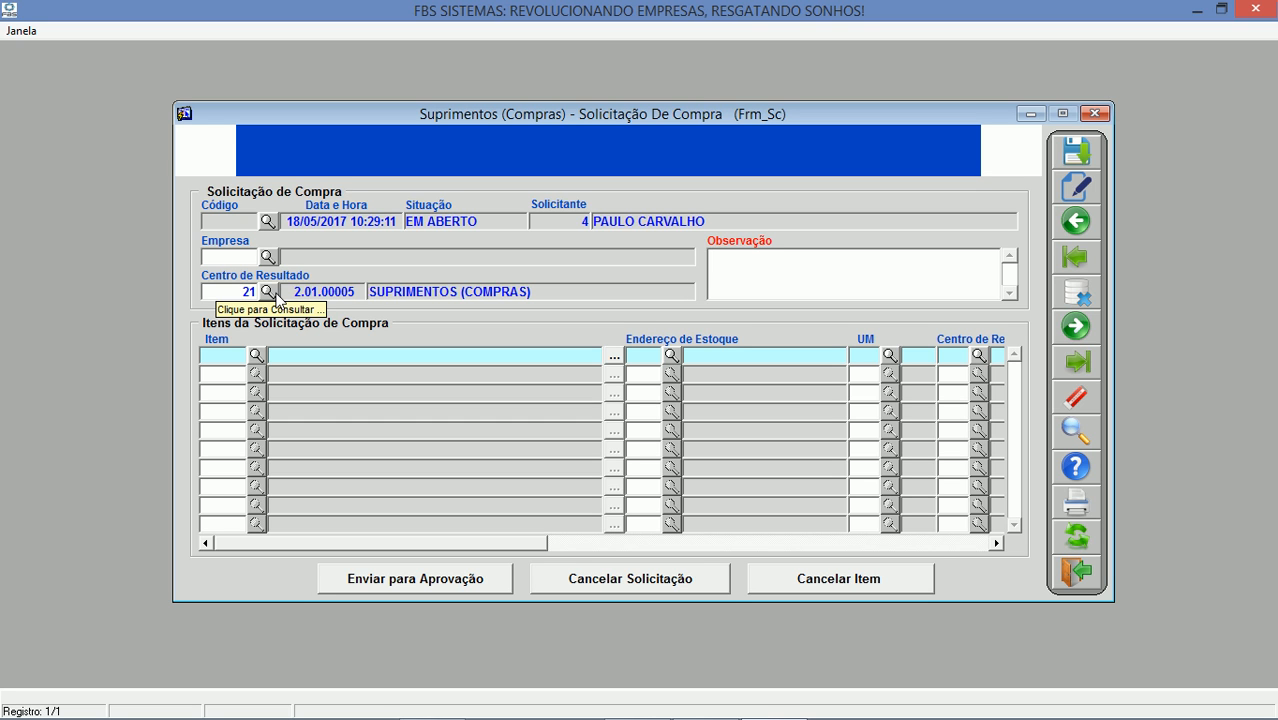
Enter COMPRA PARA CONSUMO as the purchase request's Observação.
type("TESTE")
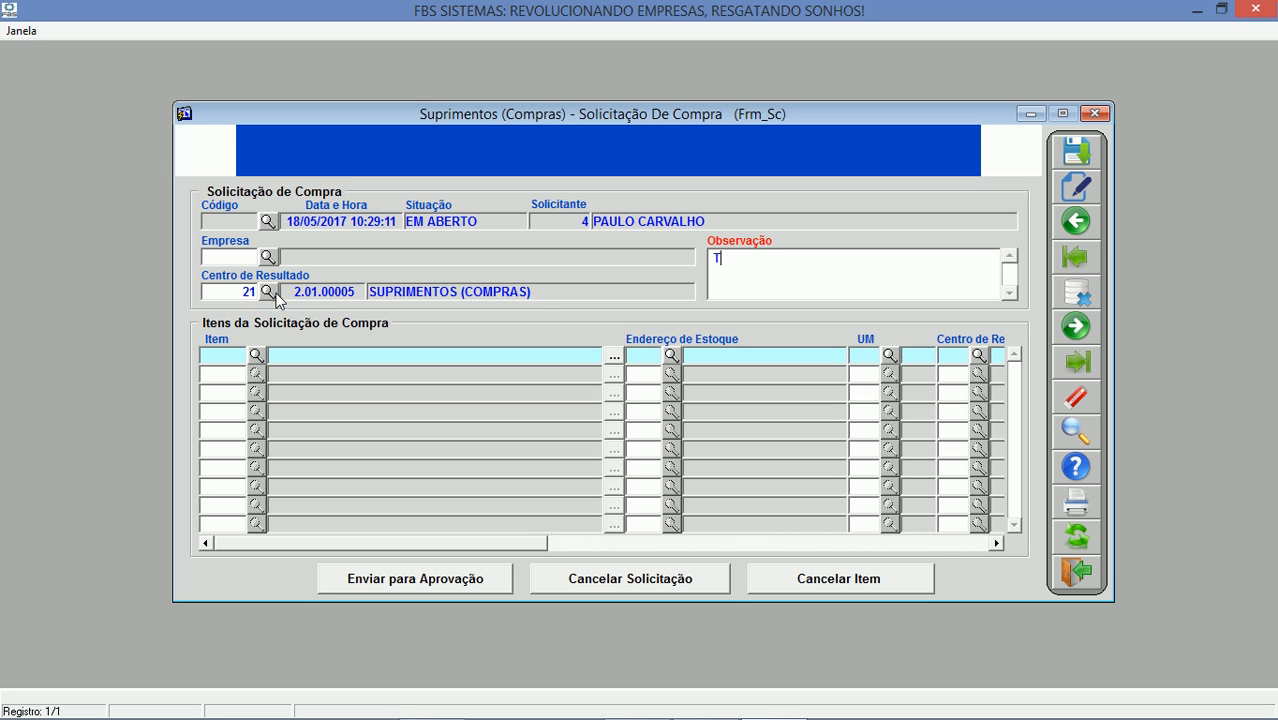
key("BackSpace")
key("BackSpace")
key("BackSpace")
key("BackSpace")
key("BackSpace")
type("COMPRA PARA CONSUMO")
key("Tab")
Set the purchase request's Empresa to FBS INDUSTRIA DE MOVEIS LTDA.
left_click(240, 256)
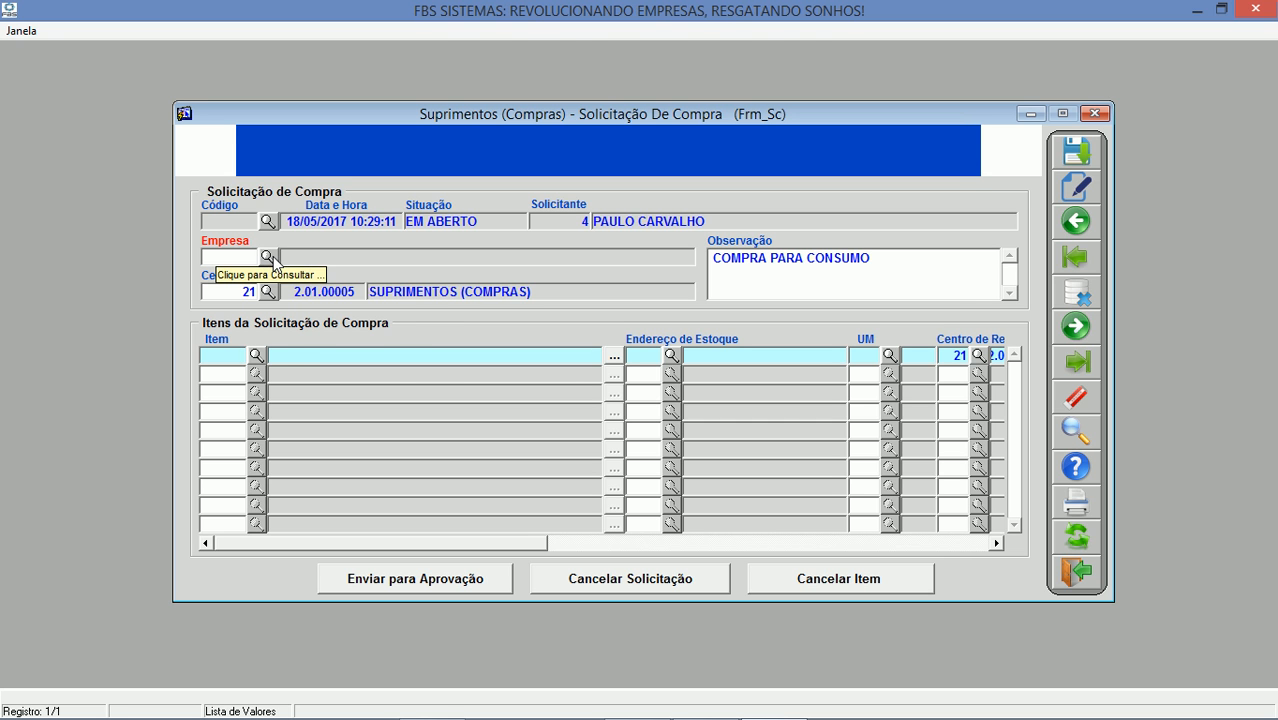
left_click(268, 257)
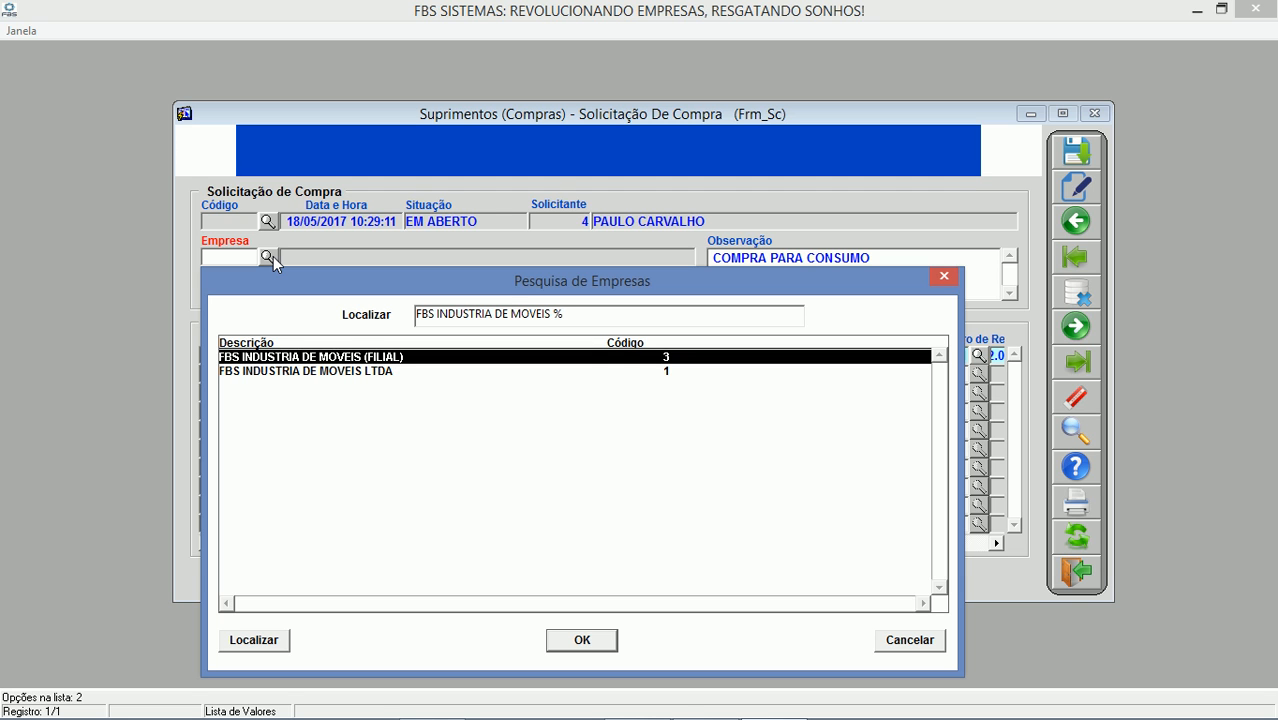
key("Down")
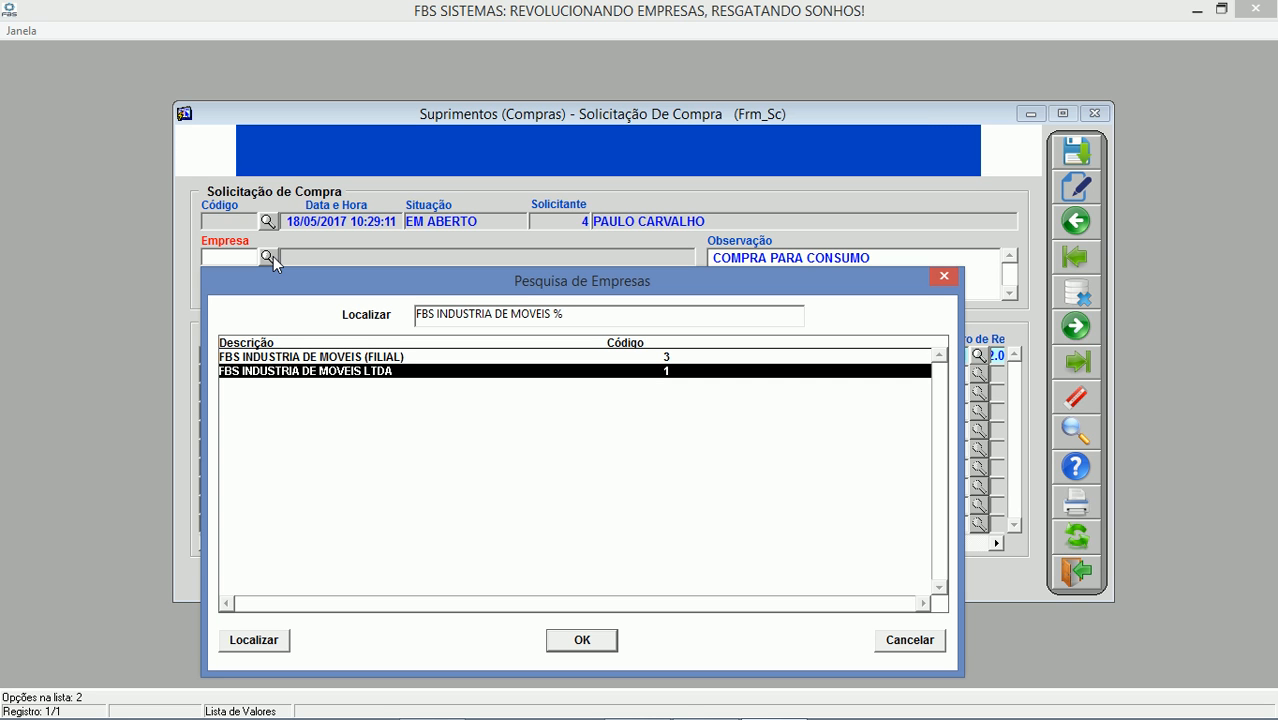
key("Return")
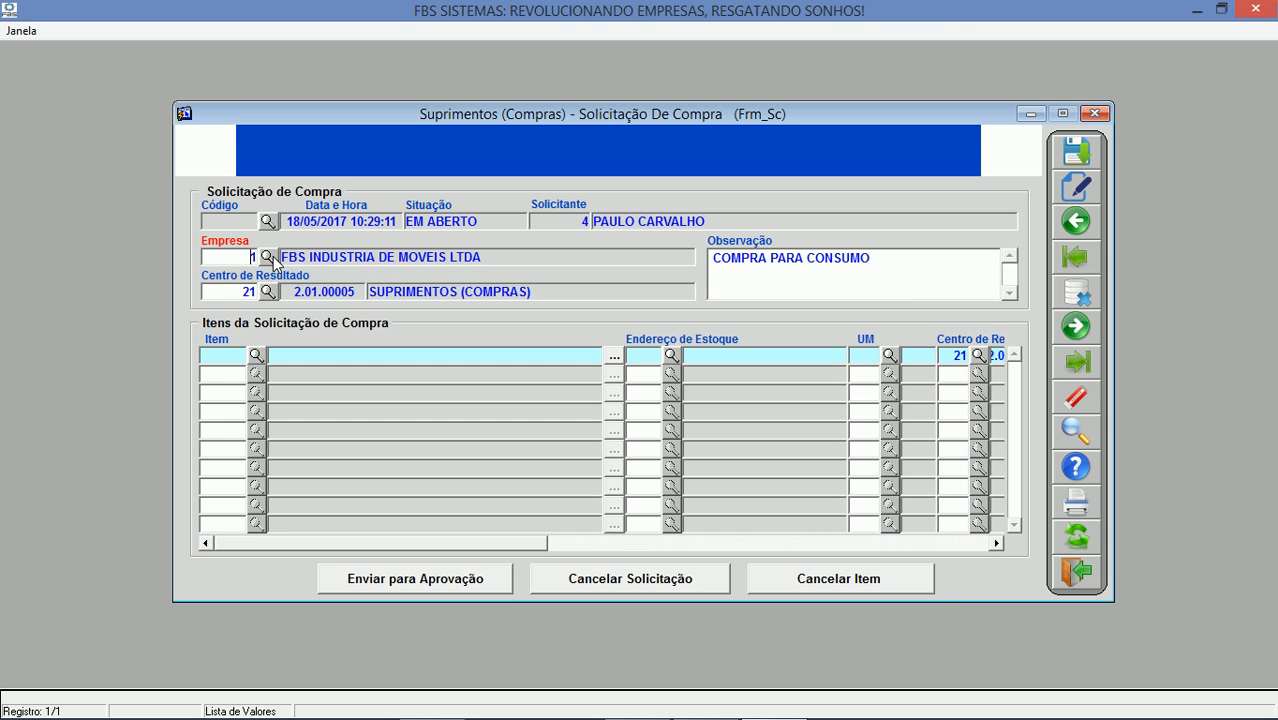
Find LUVA DE VAQUETA by description, add it as the first requested item, and assign the stock address ALMOXARIFADO: AG.
key("Tab")
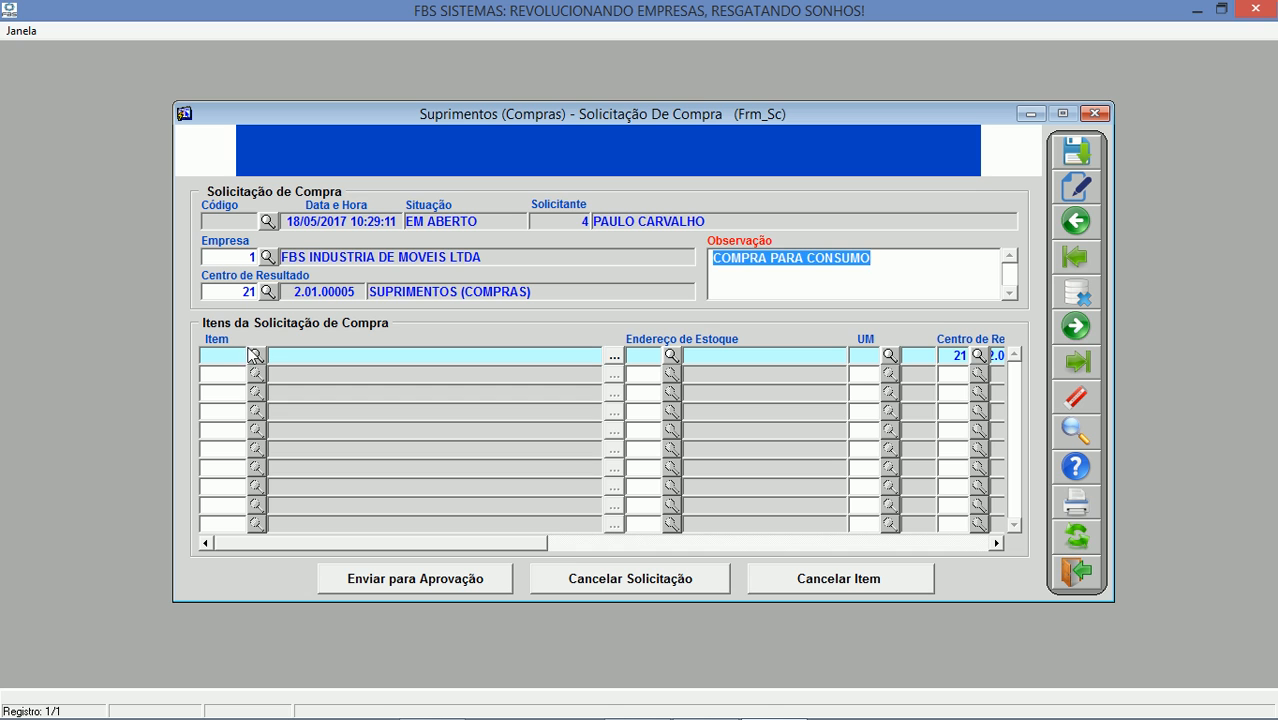
key("Tab")
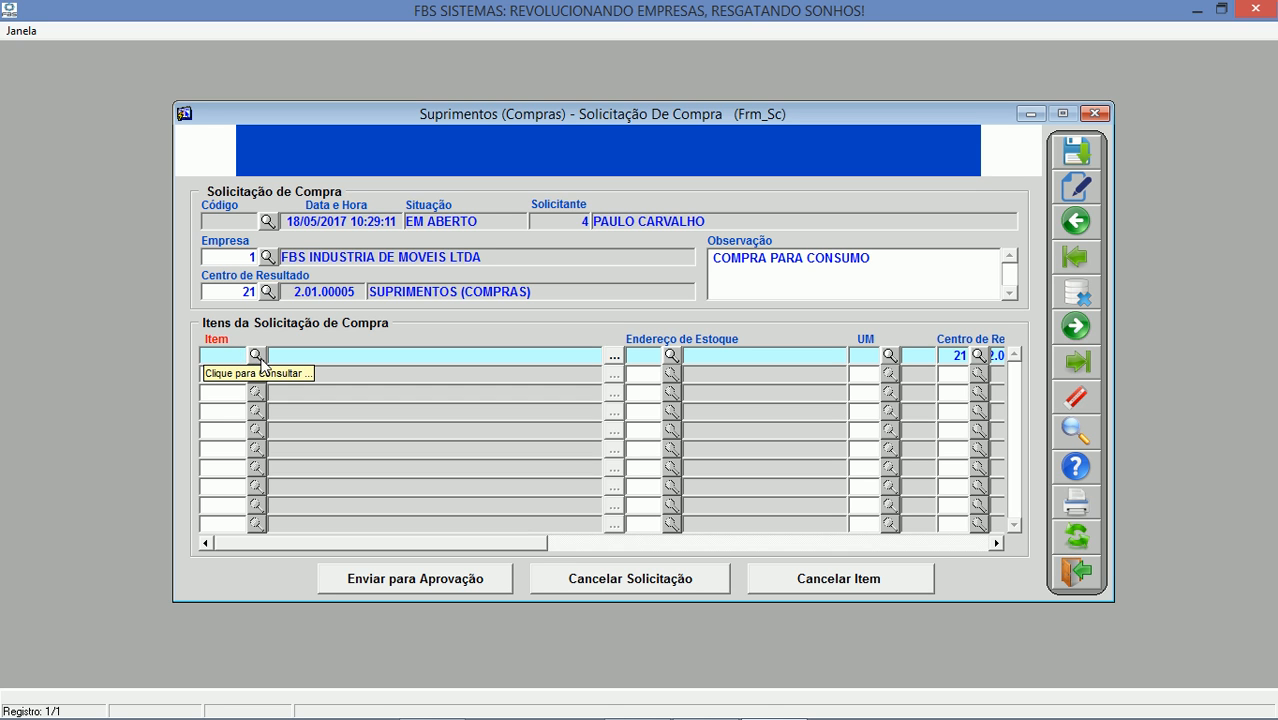
left_click(257, 357)
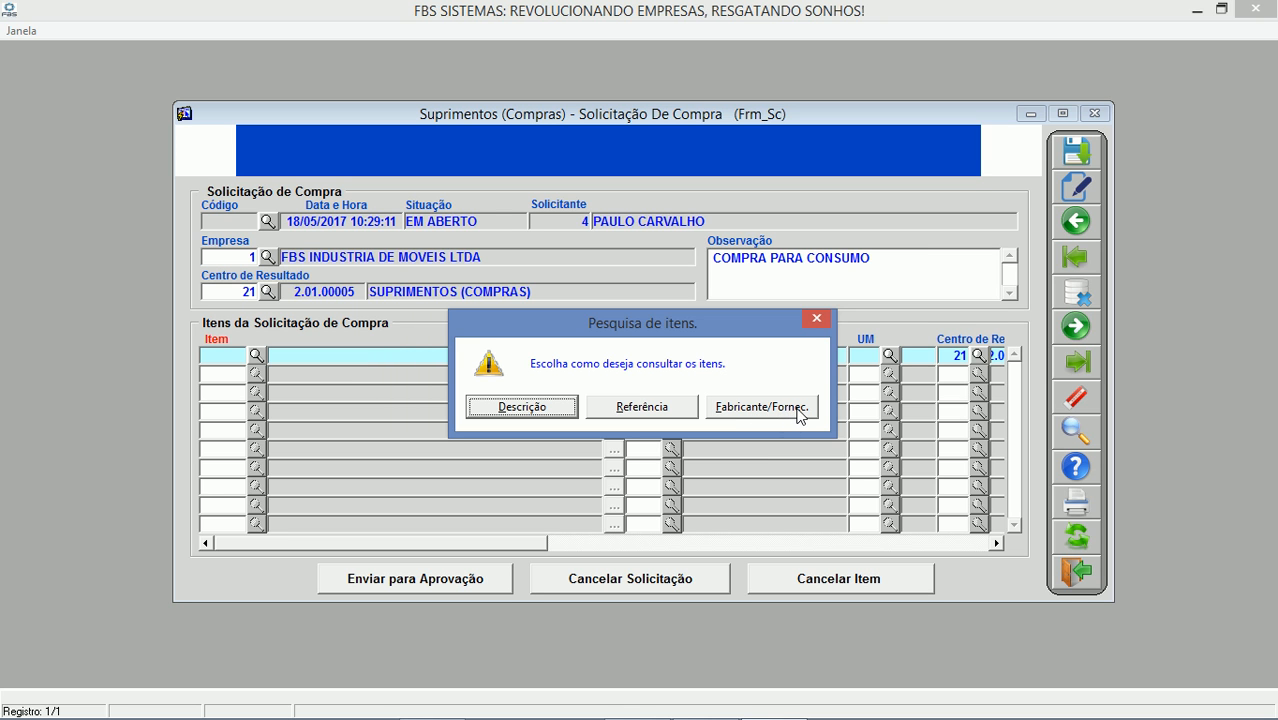
left_click(566, 410)
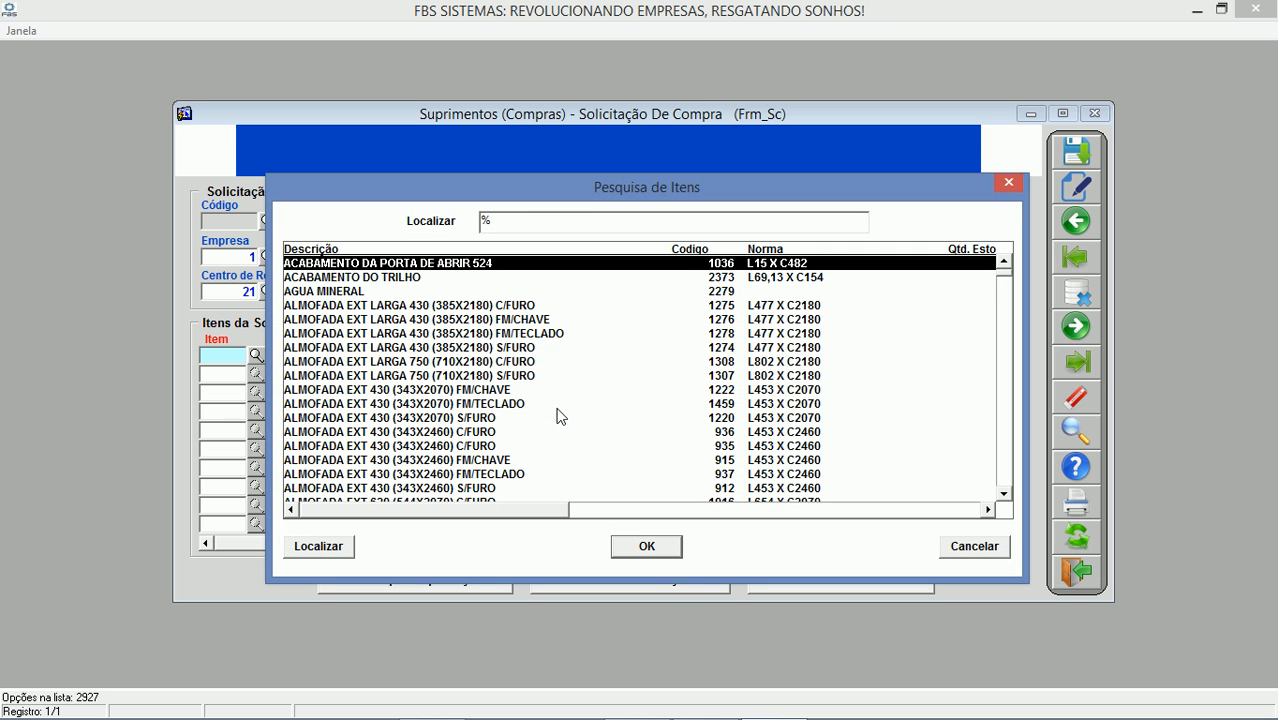
type("luvA")
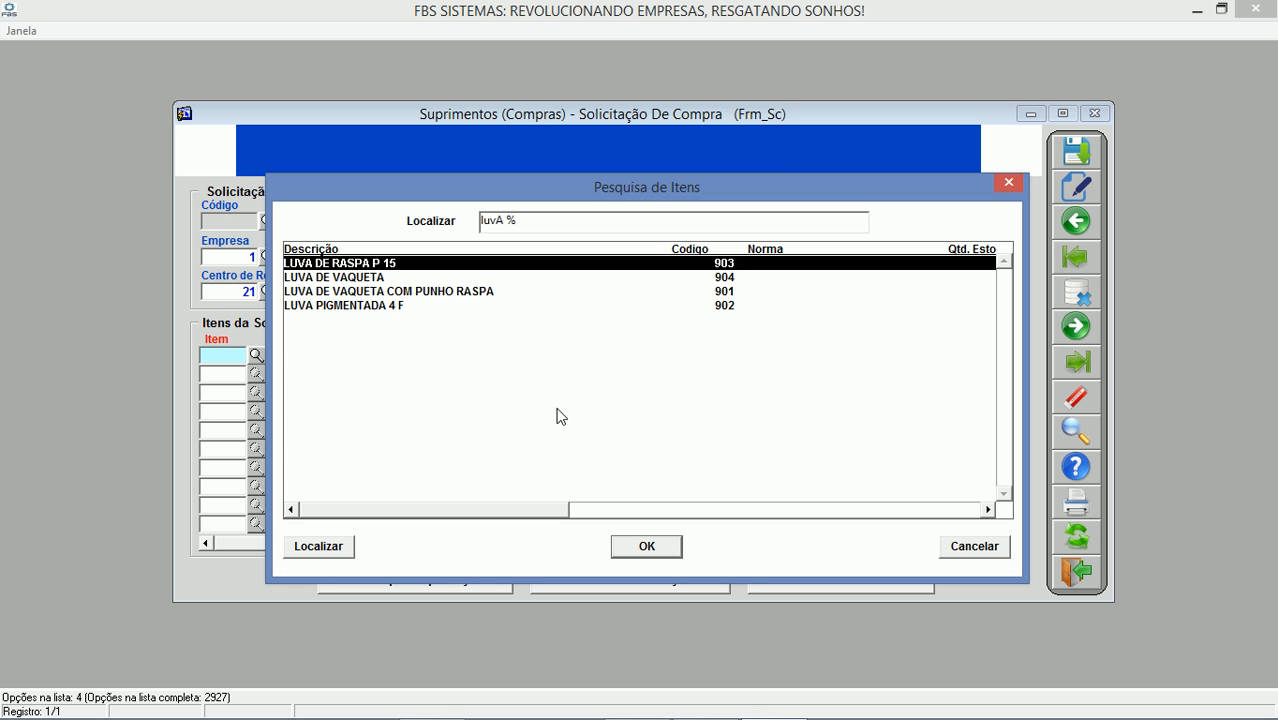
left_click_drag(540, 508, 642, 514)
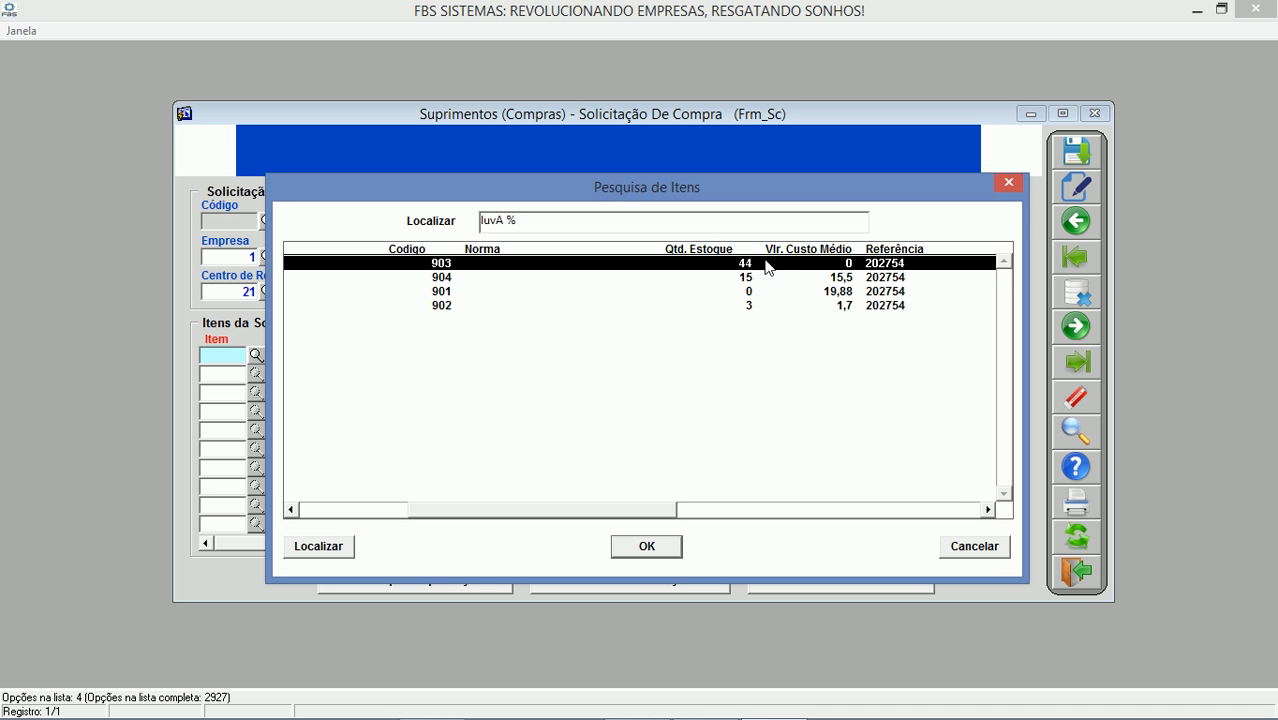
left_click_drag(650, 512, 455, 520)
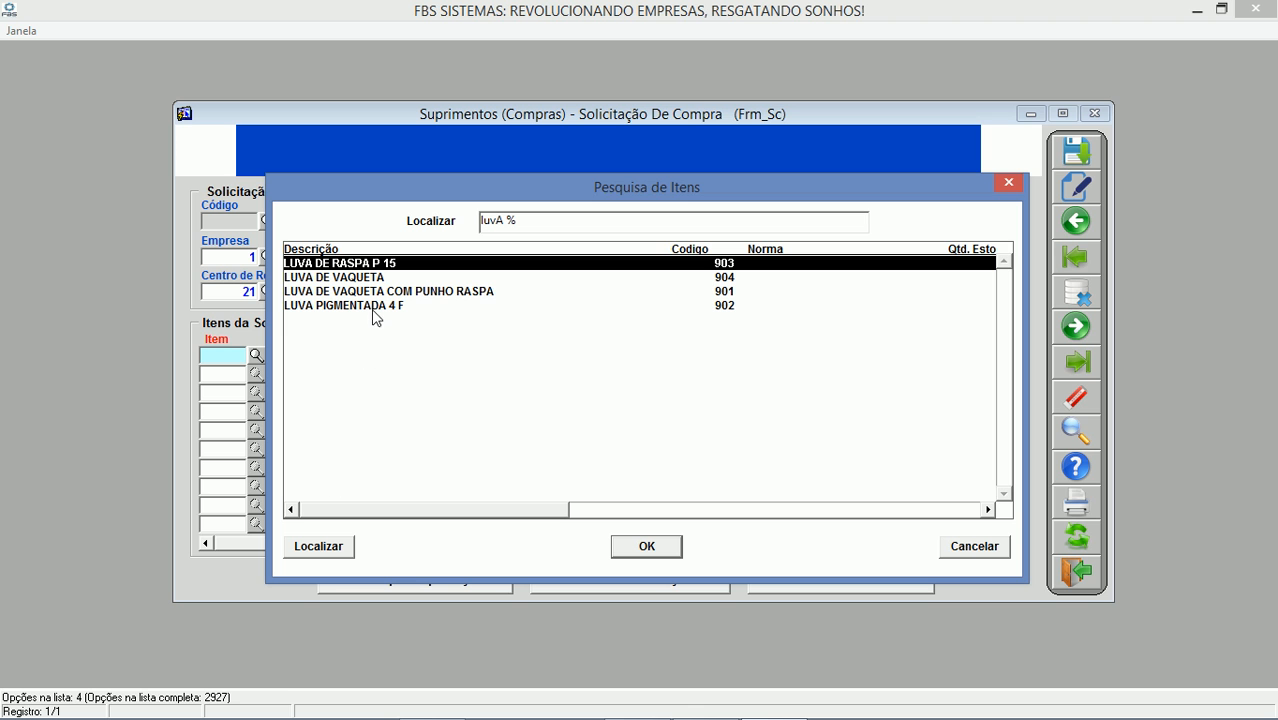
left_click(370, 279)
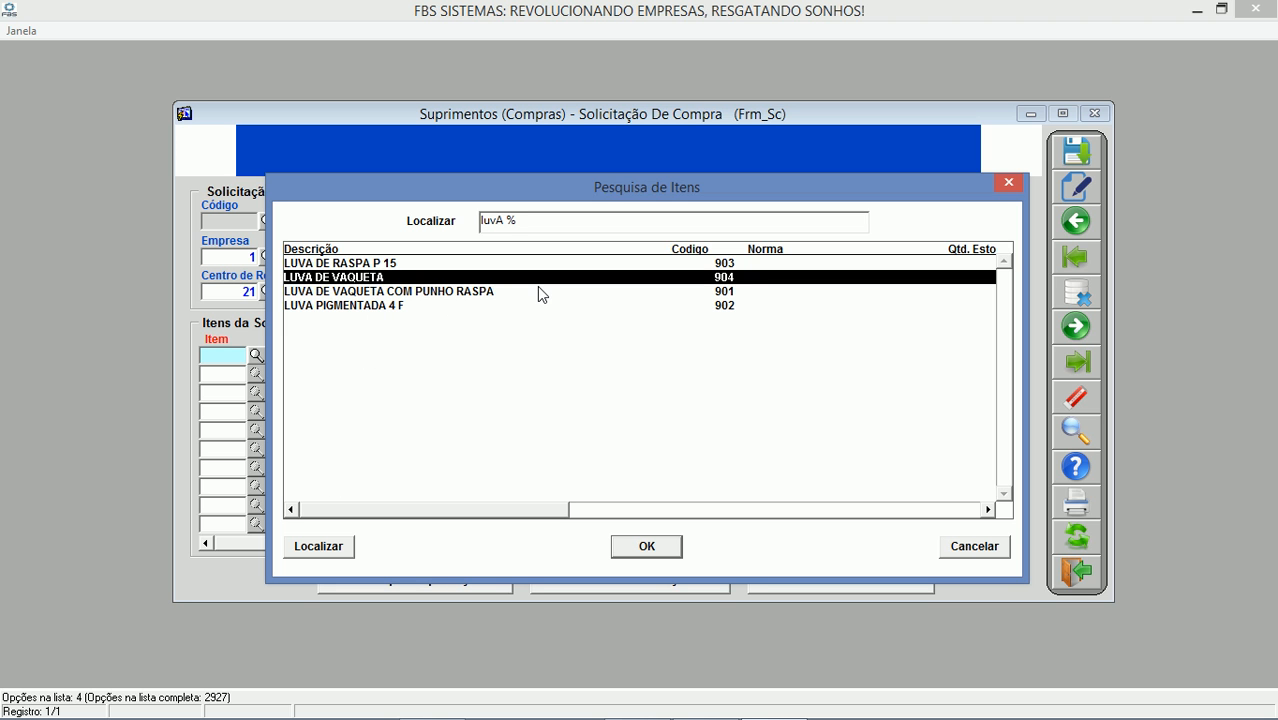
key("Return")
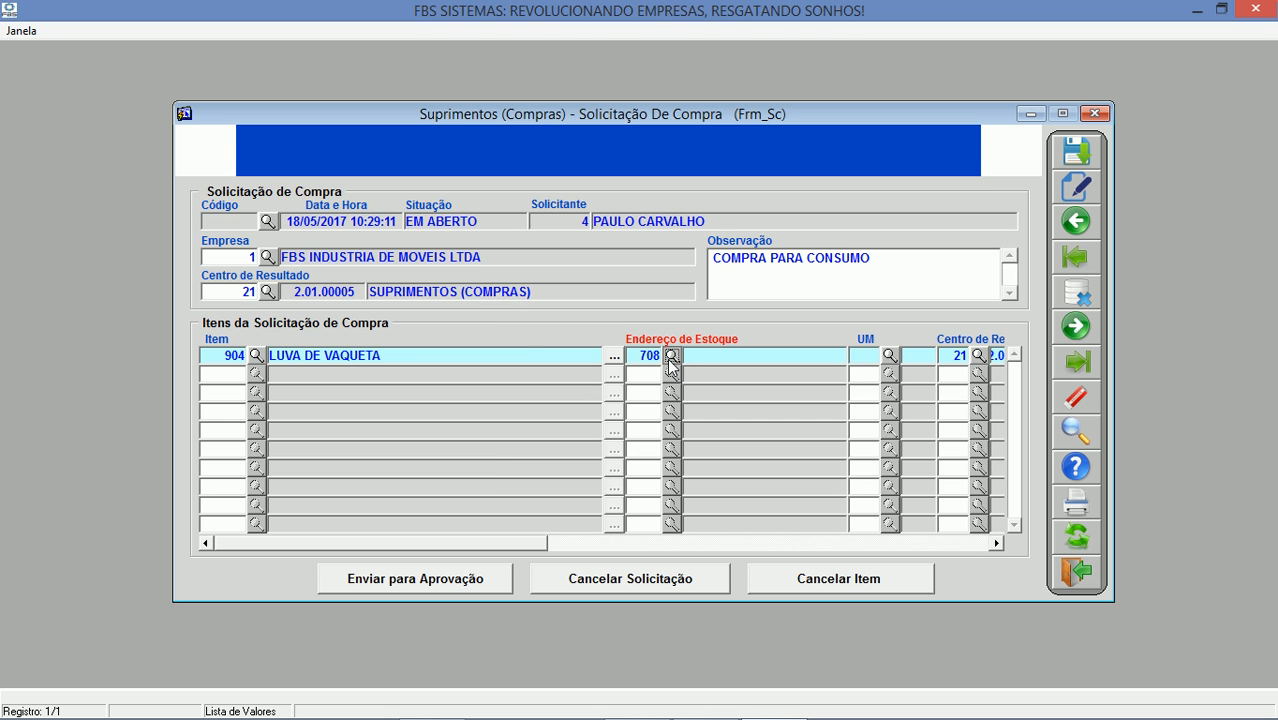
left_click(671, 358)
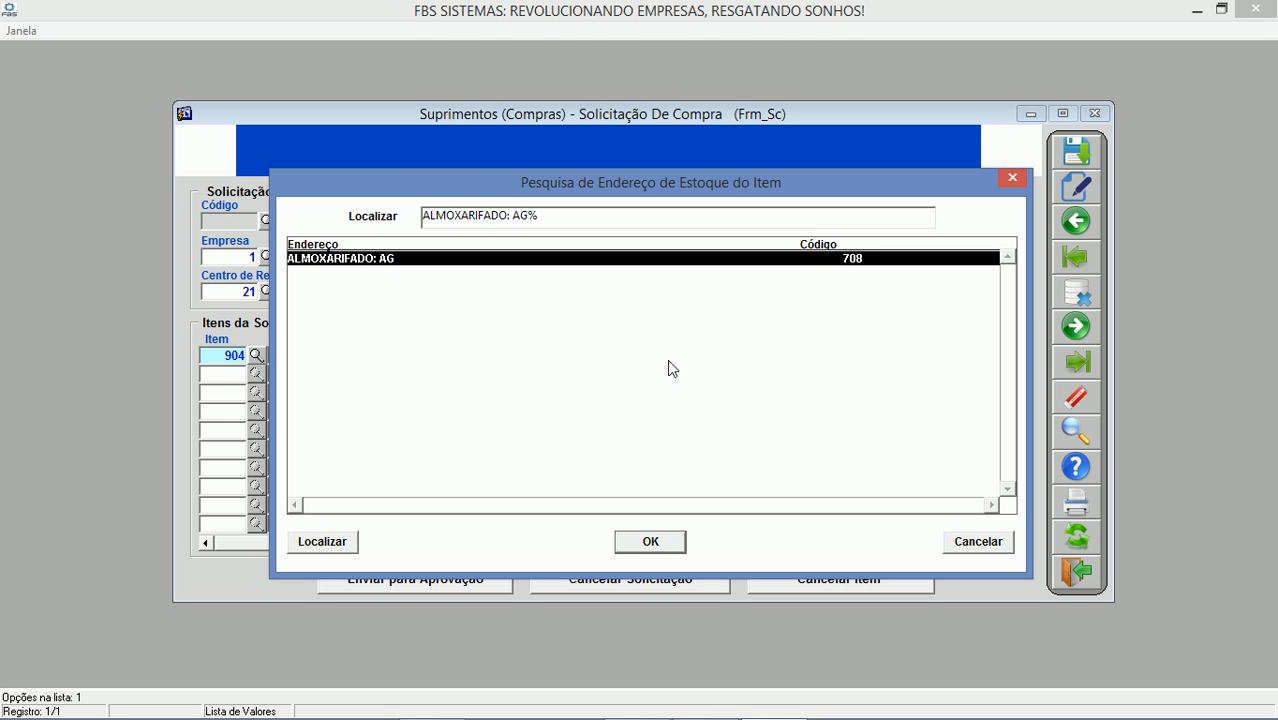
key("Return")
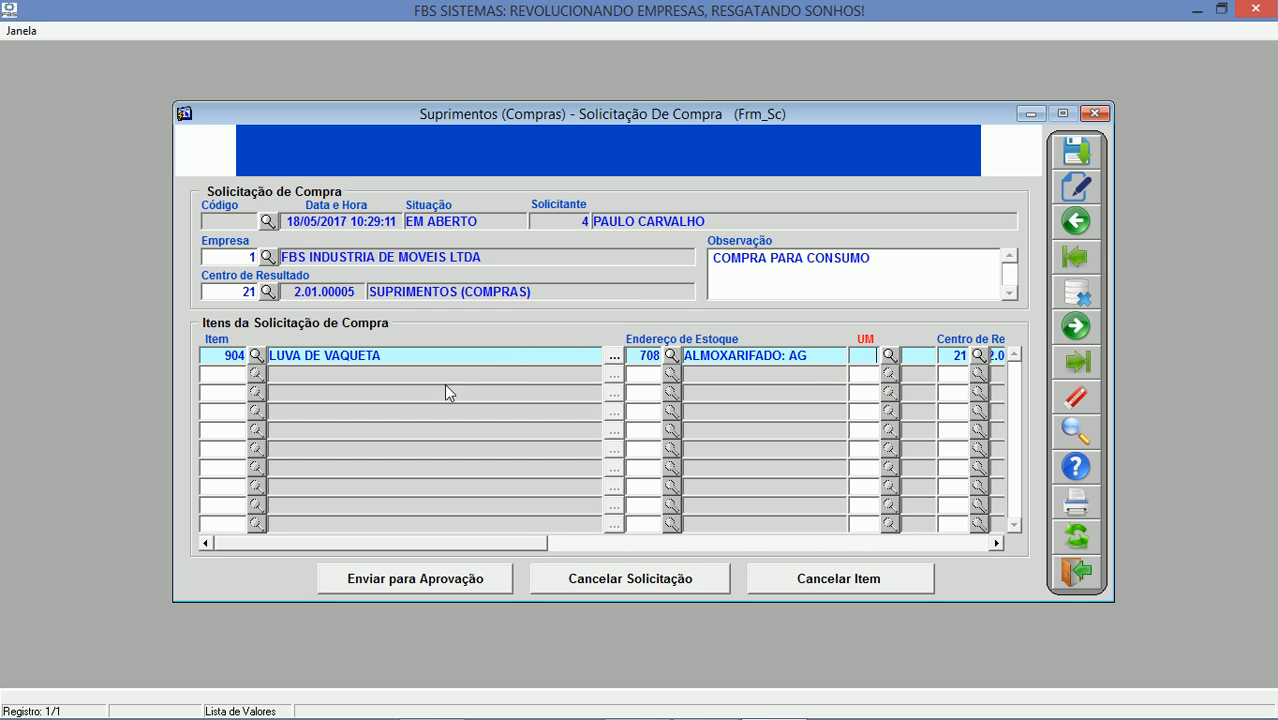
Open the item registration of LUVA DE VAQUETA from the request line and check its Unidade Medida.
left_click(231, 356)
double_click(231, 356)
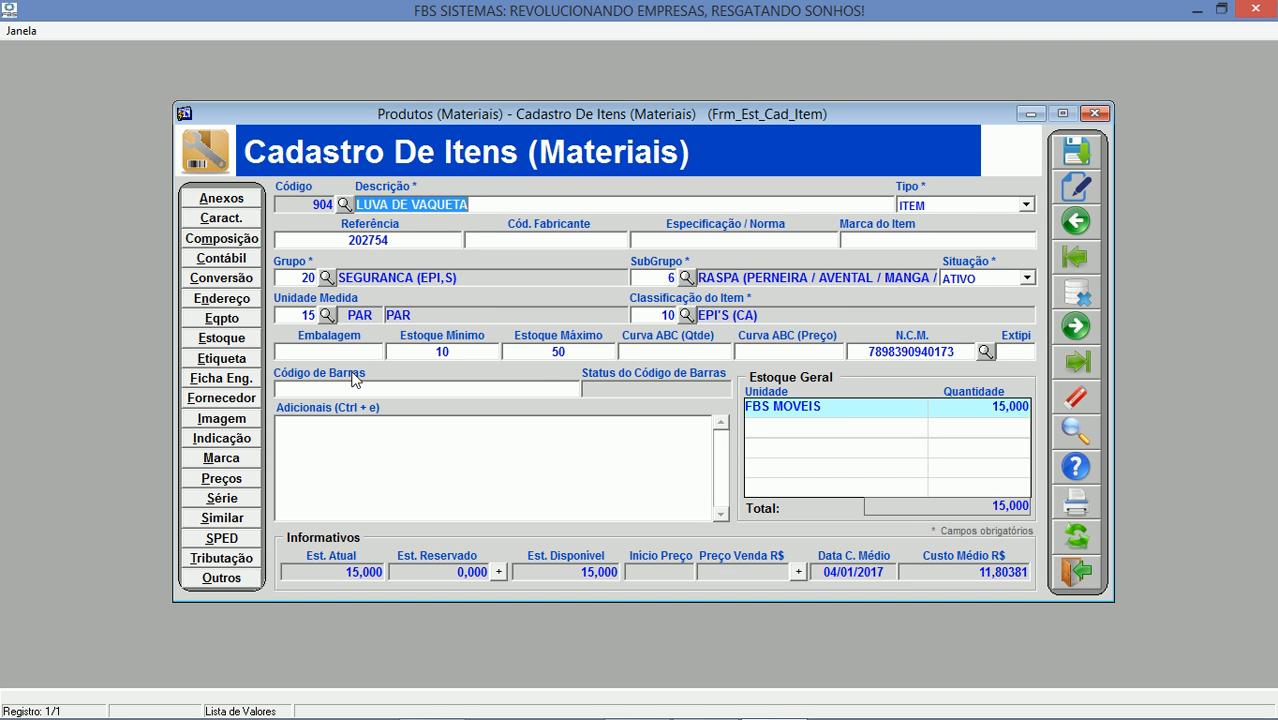
left_click(301, 315)
left_click_drag(294, 315, 354, 318)
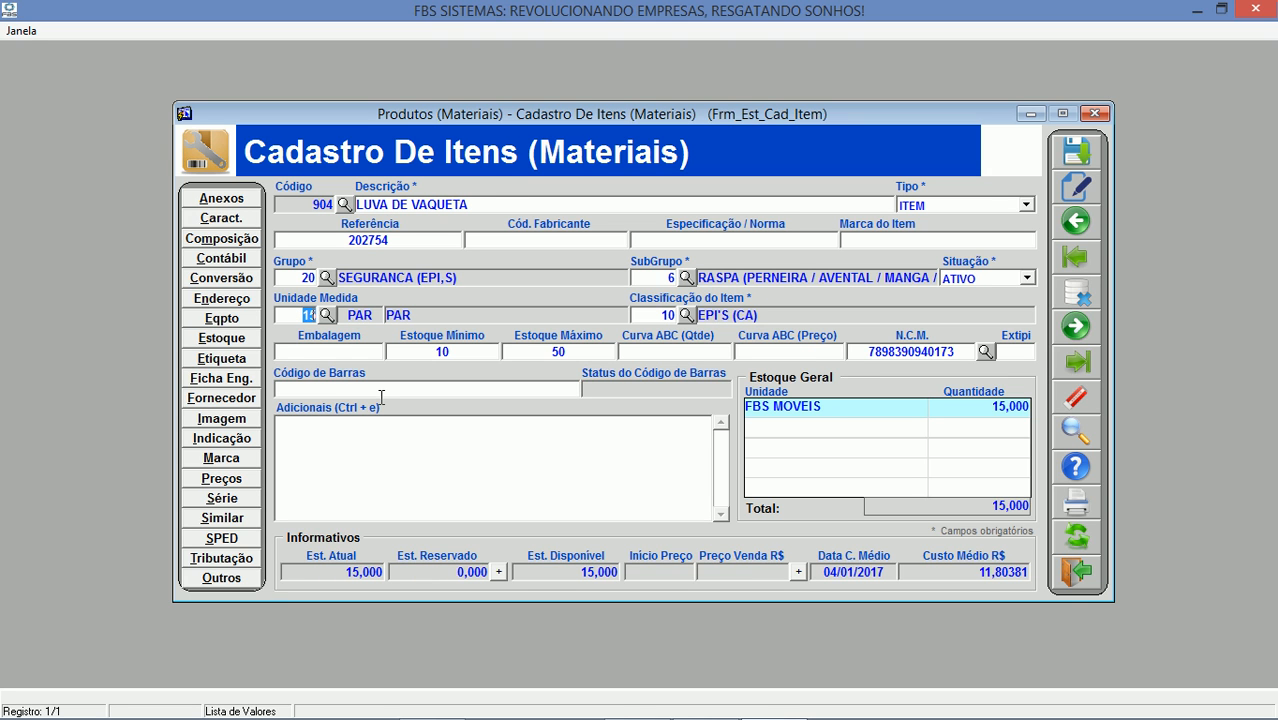
Add a unit conversion to PECA with the multiply operator and factor 2 for LUVA DE VAQUETA, and save the item.
left_click(244, 284)
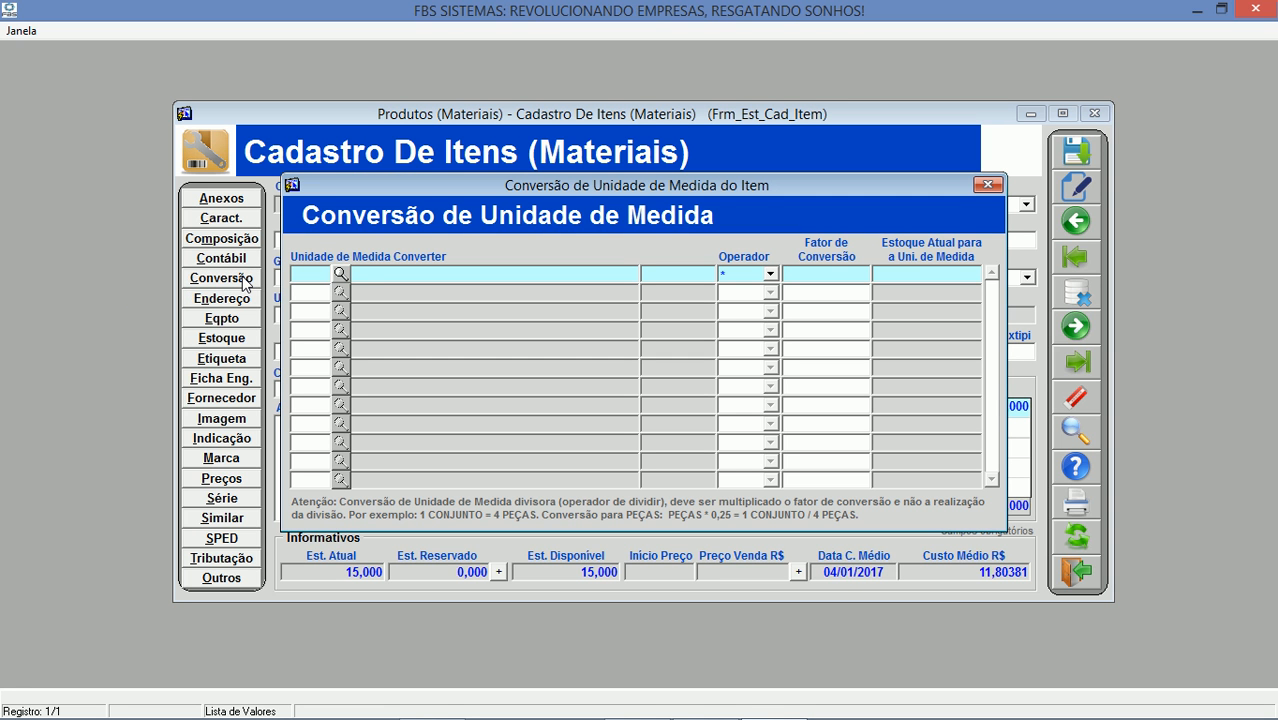
left_click(341, 274)
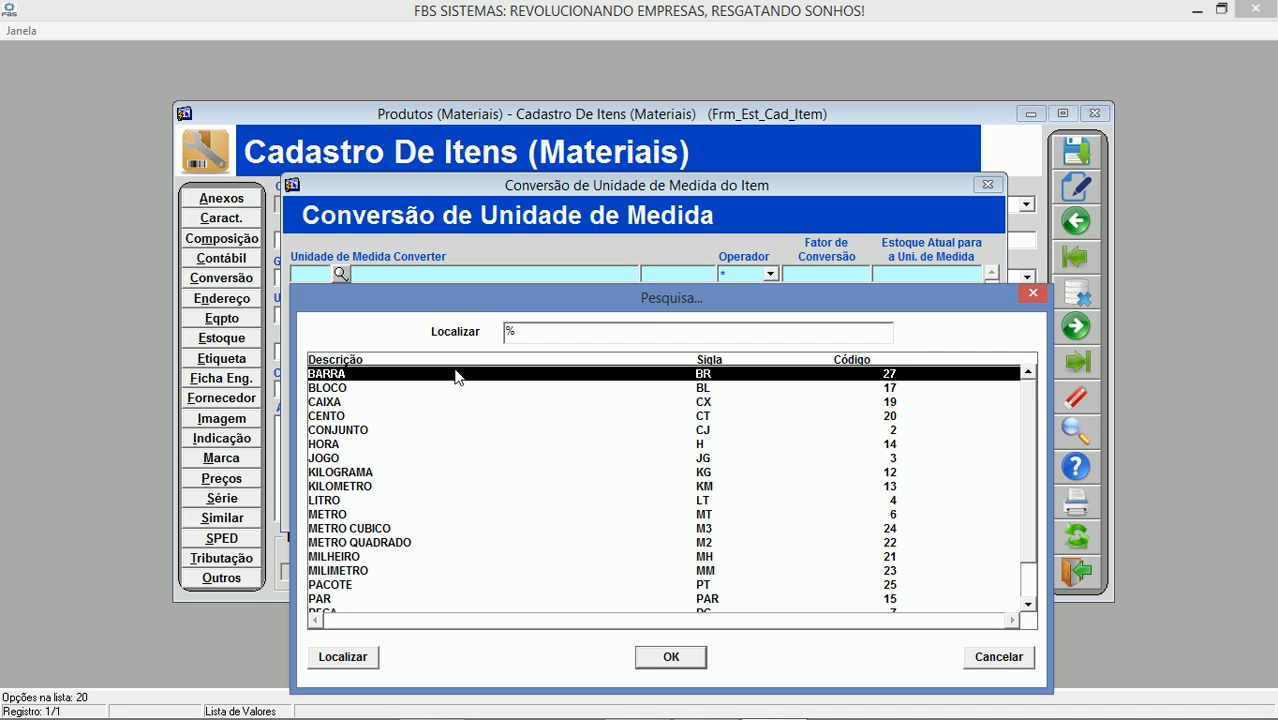
type("p")
key("Down")
key("Down")
key("Return")
key("Return")
type("2")
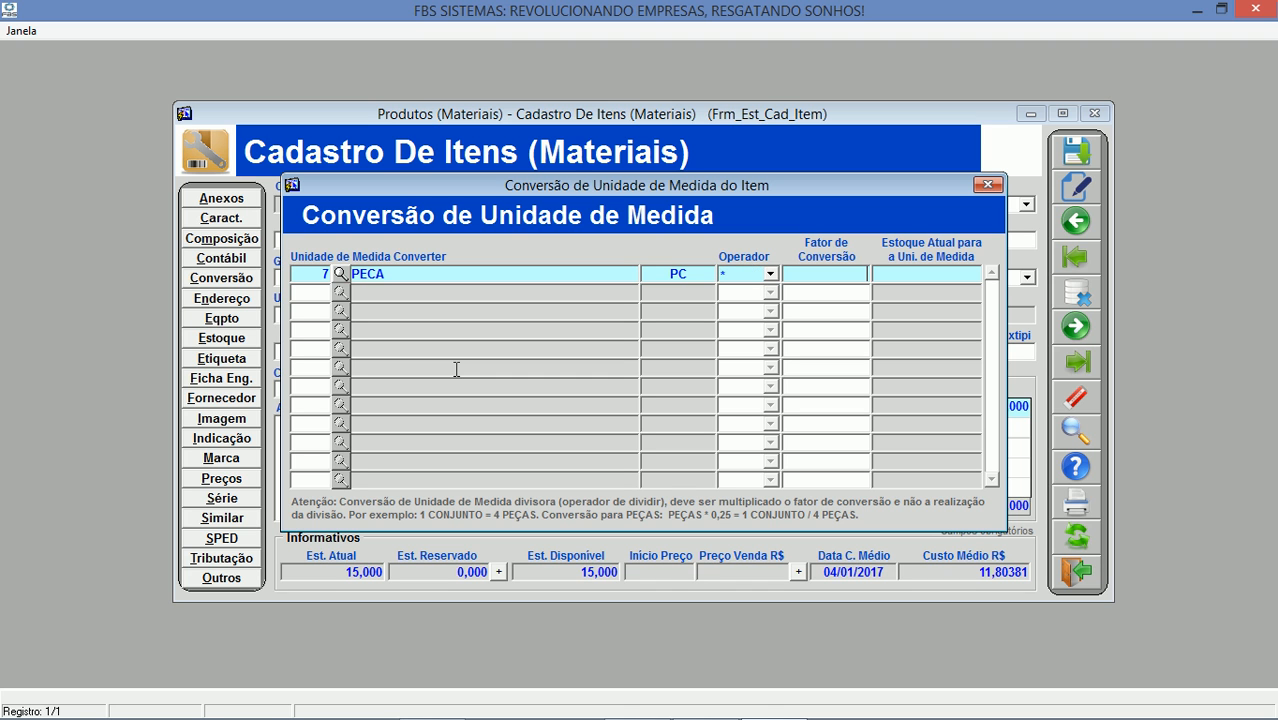
key("Return")
key("Up")
left_click(1070, 150)
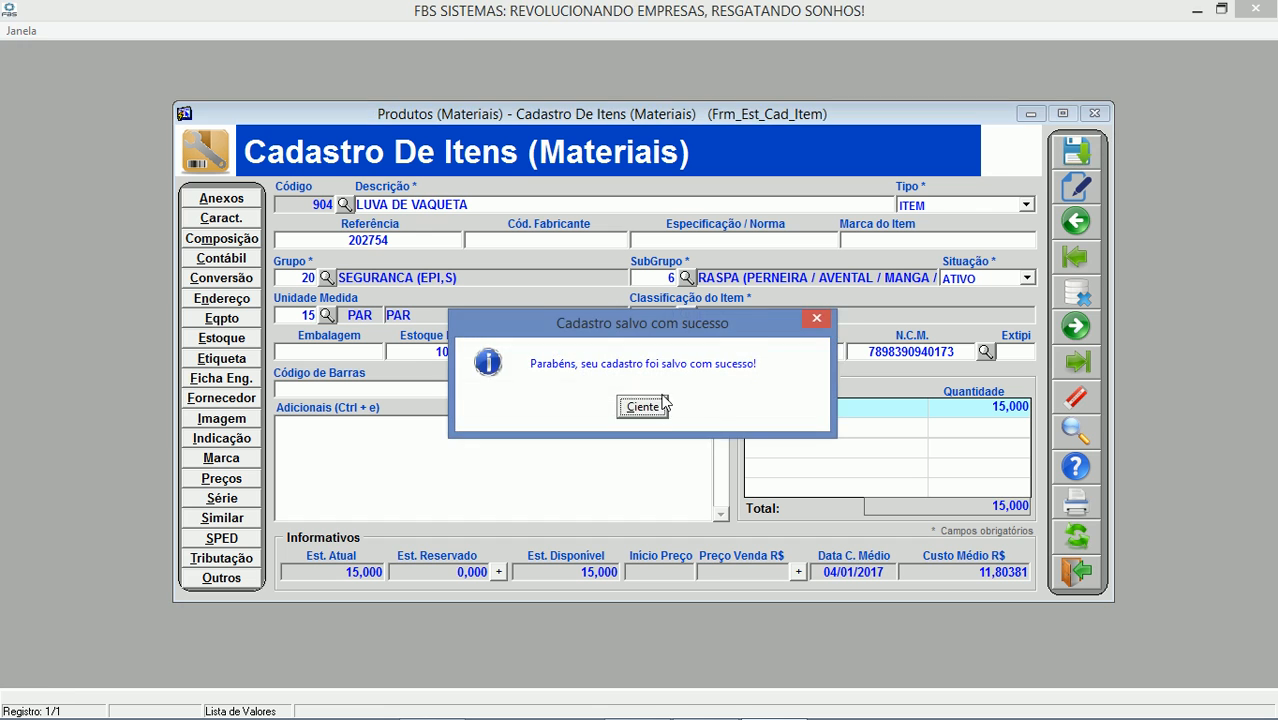
left_click(659, 409)
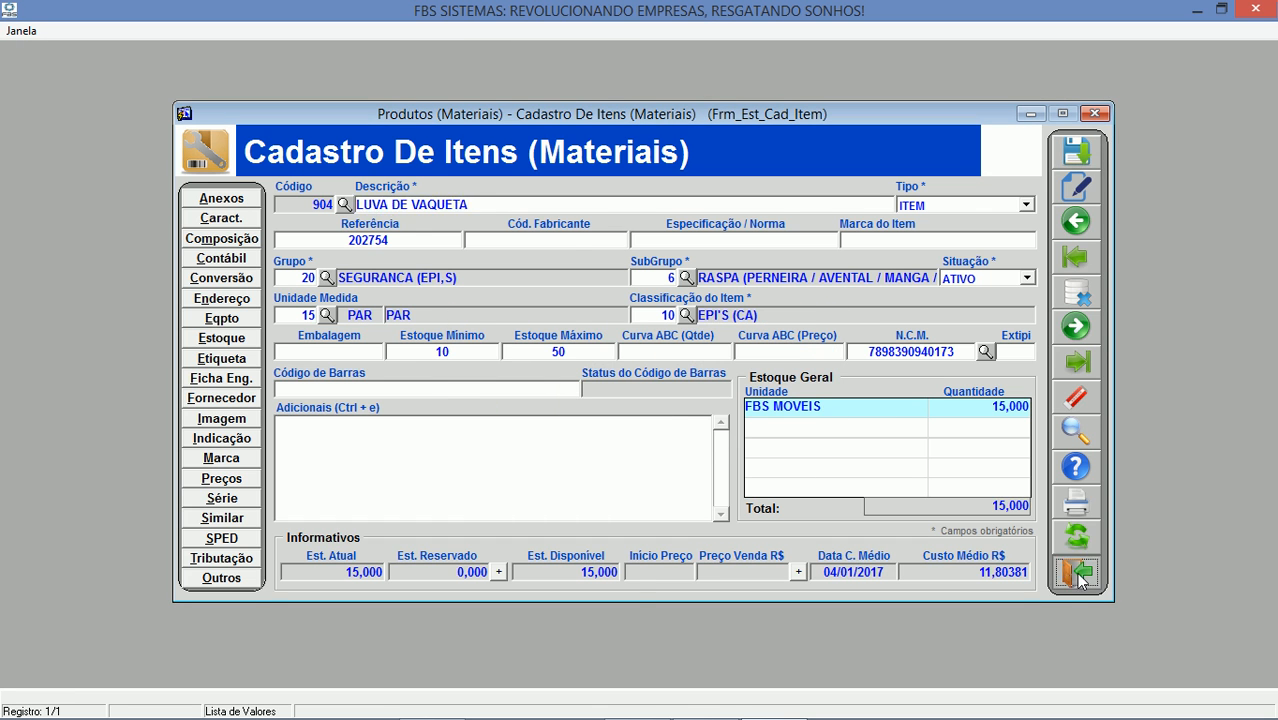
Return from the item registration to the purchase request and check the unit of measure options for the LUVA DE VAQUETA line.
left_click(1076, 572)
left_click(876, 358)
left_click(888, 358)
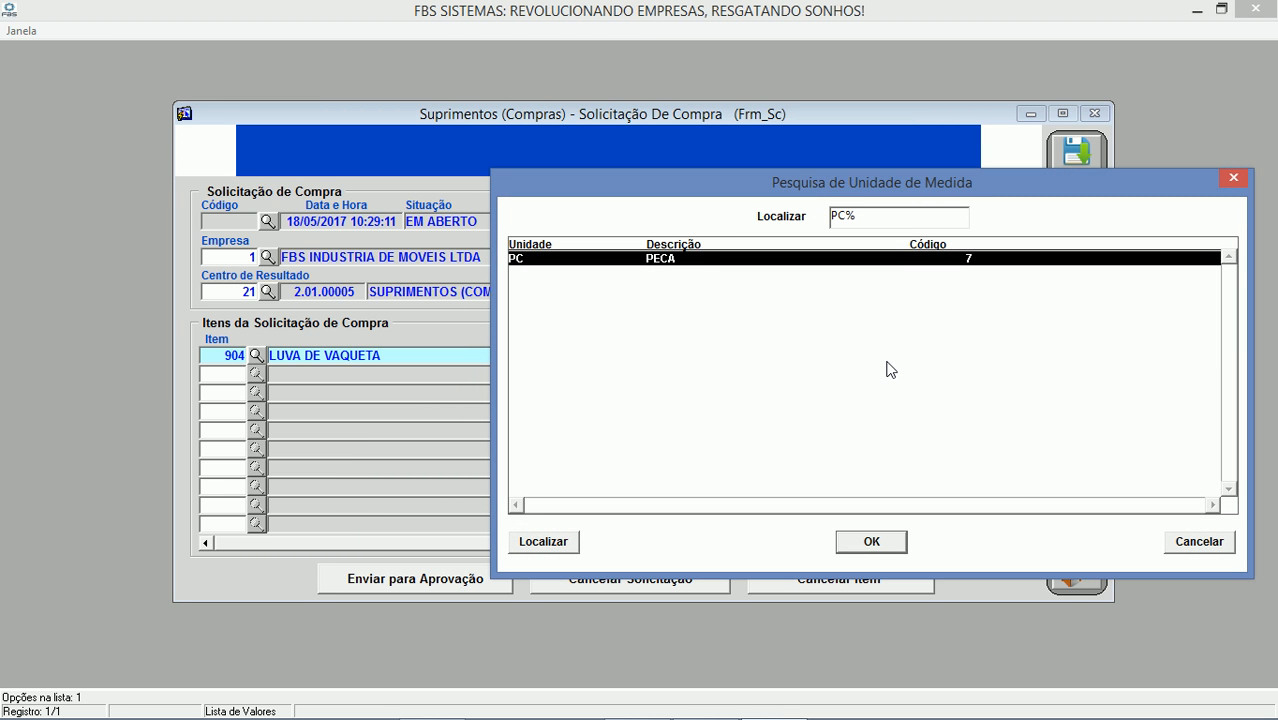
key("Escape")
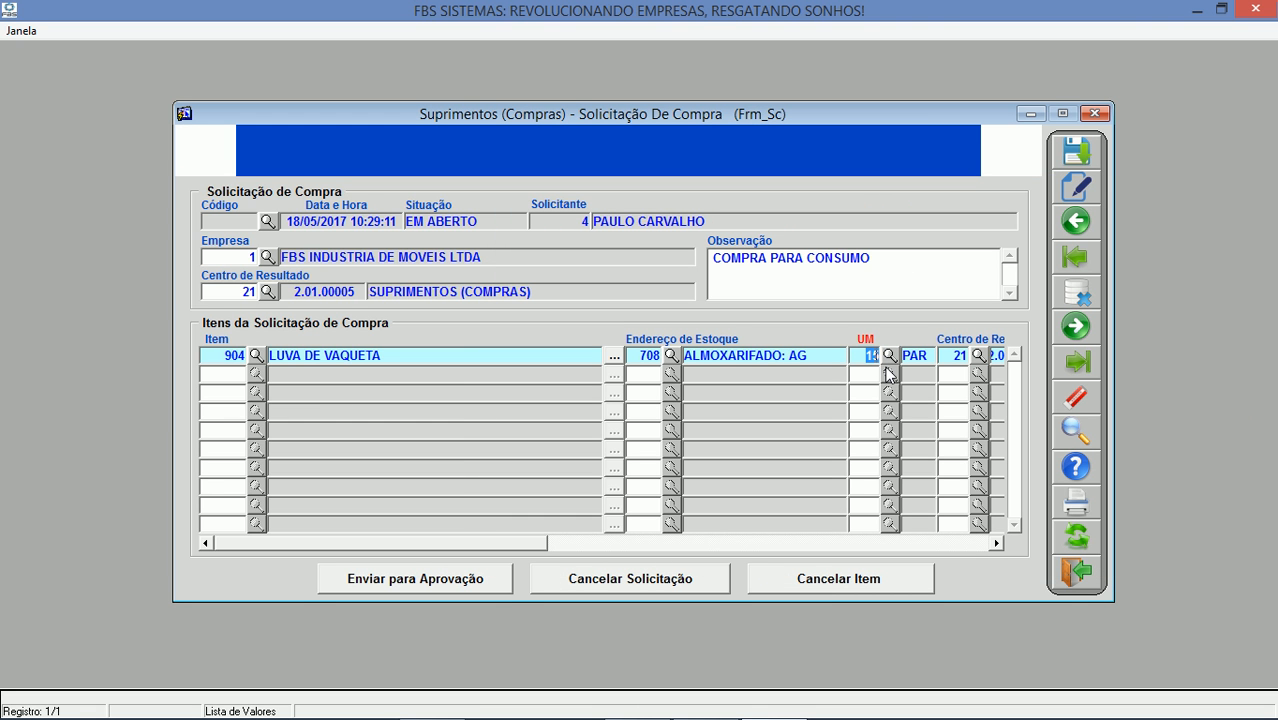
key("Tab")
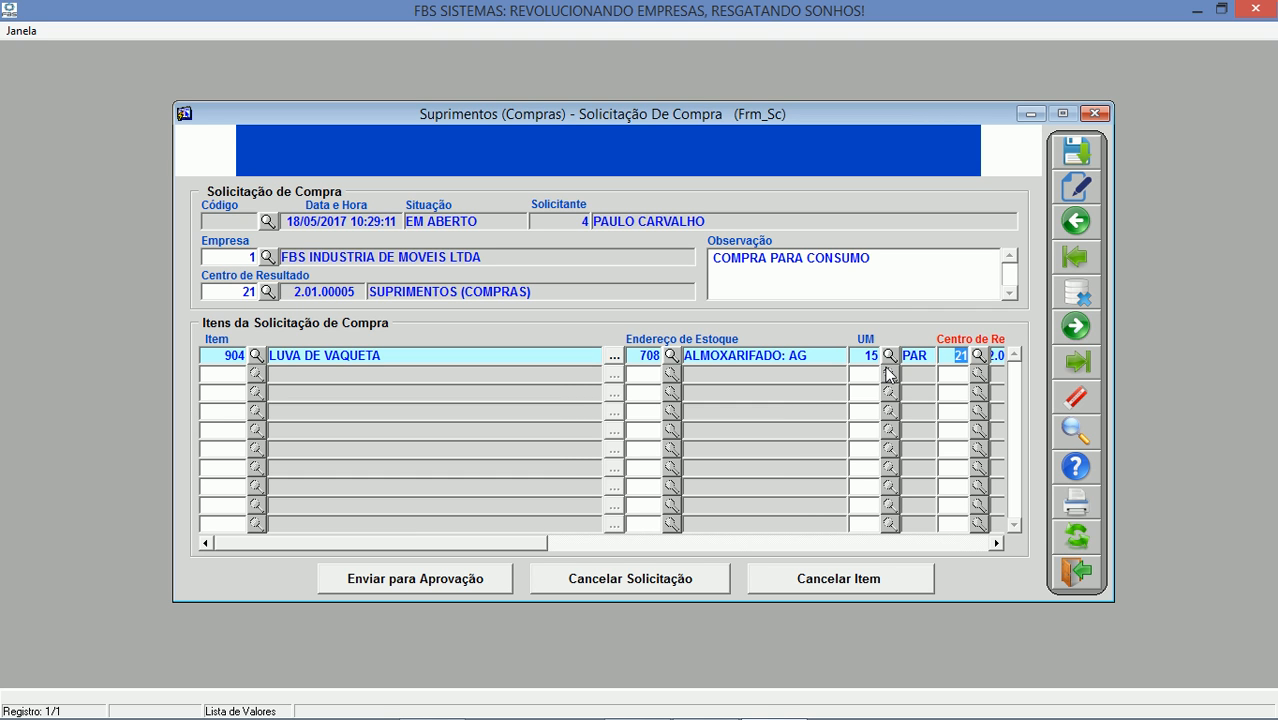
key("Tab")
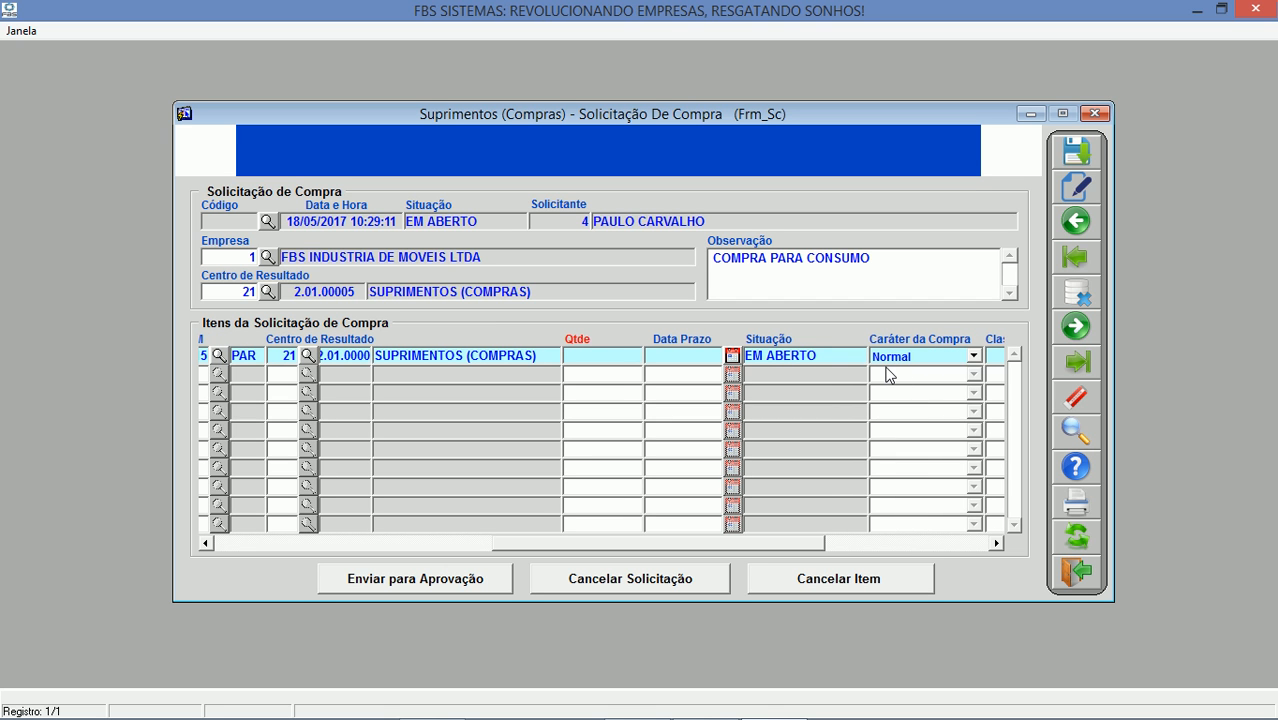
Review the Centro de Resultado of the LUVA DE VAQUETA line and move on to its quantity.
left_click(305, 356)
key("Escape")
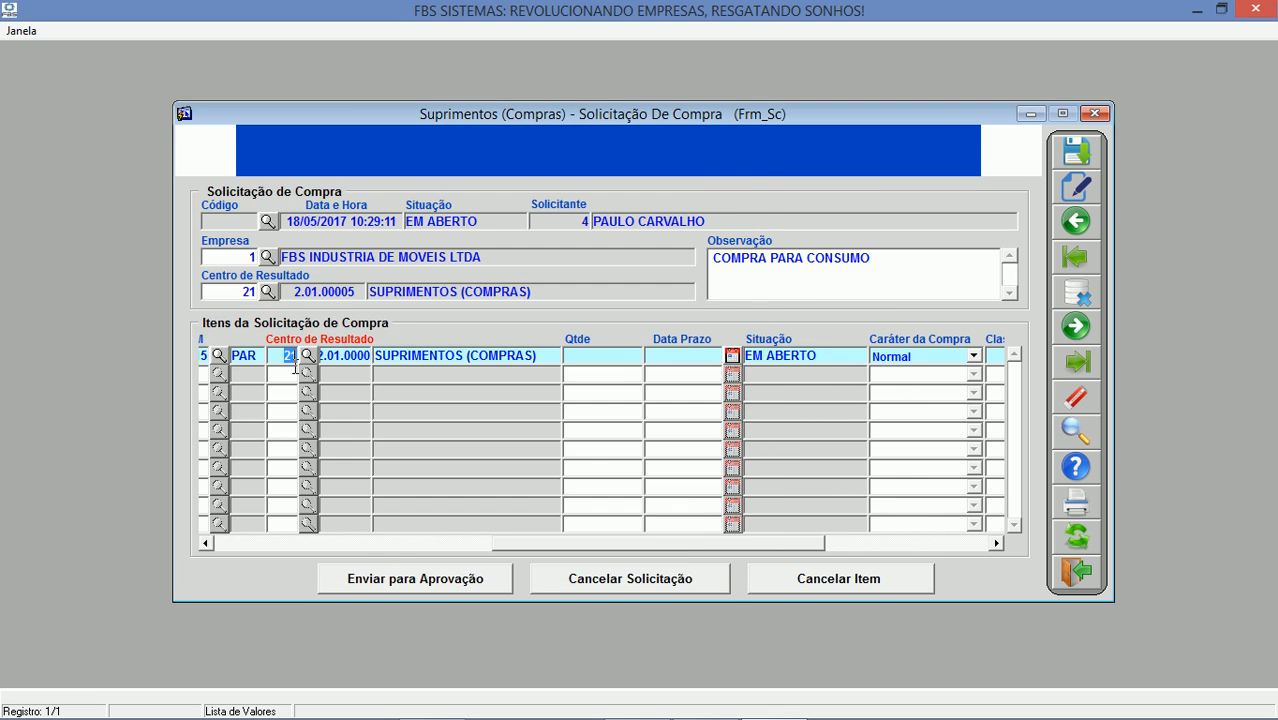
left_click(638, 410)
key("Tab")
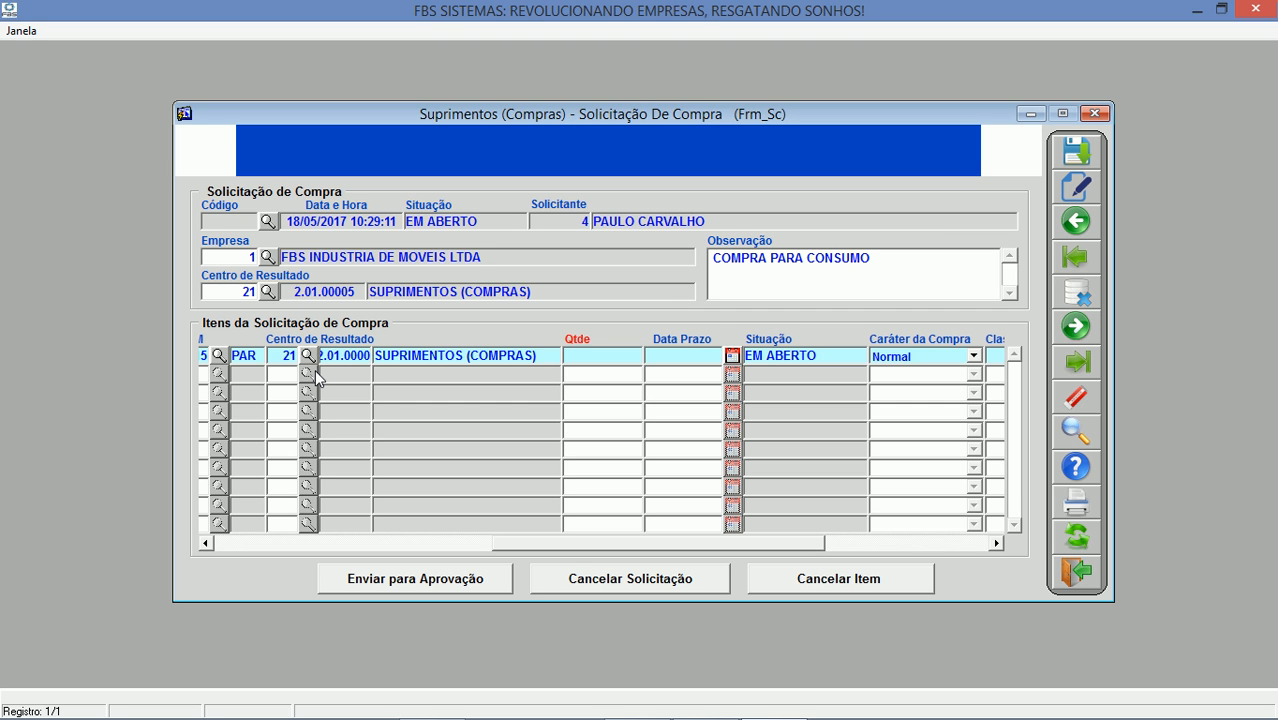
Set the LUVA DE VAQUETA quantity to 20 and its Data Prazo to 22/05/2017.
type("20")
key("Tab")
left_click(731, 358)
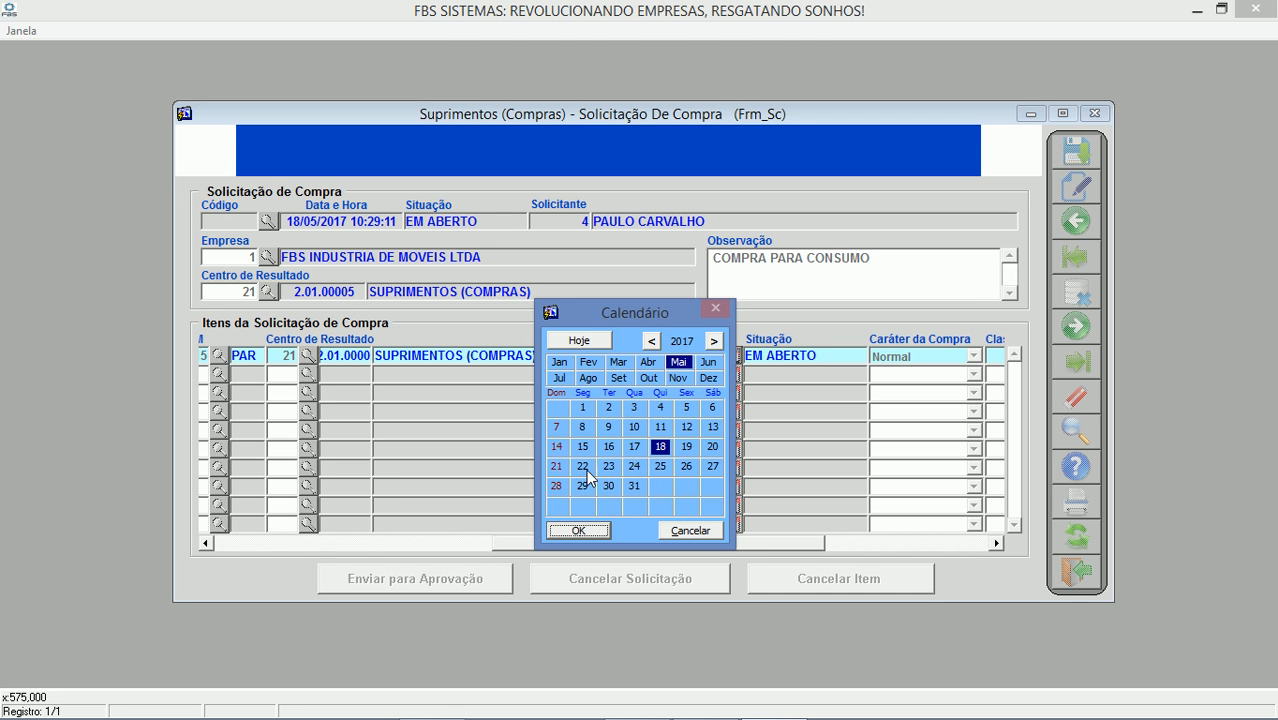
double_click(583, 467)
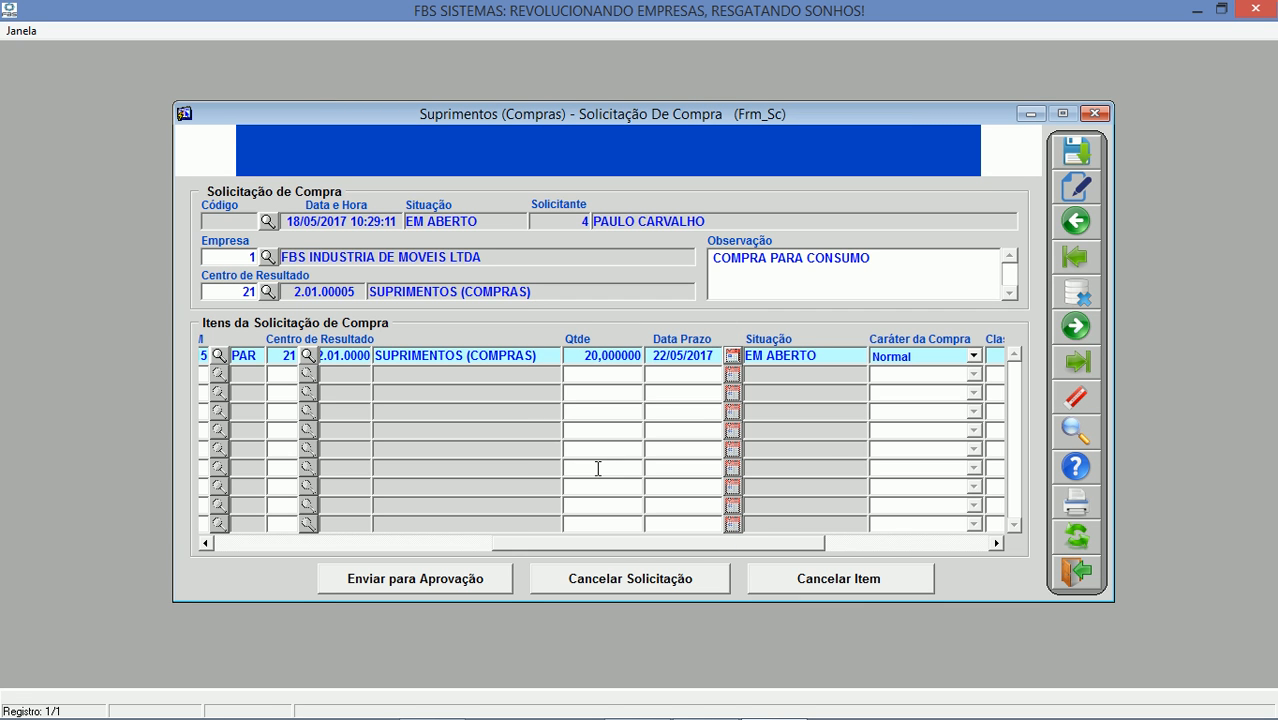
Choose Normal as the LUVA DE VAQUETA line's Caráter da Compra and enter the recipient's name under Entregar para?
left_click(972, 356)
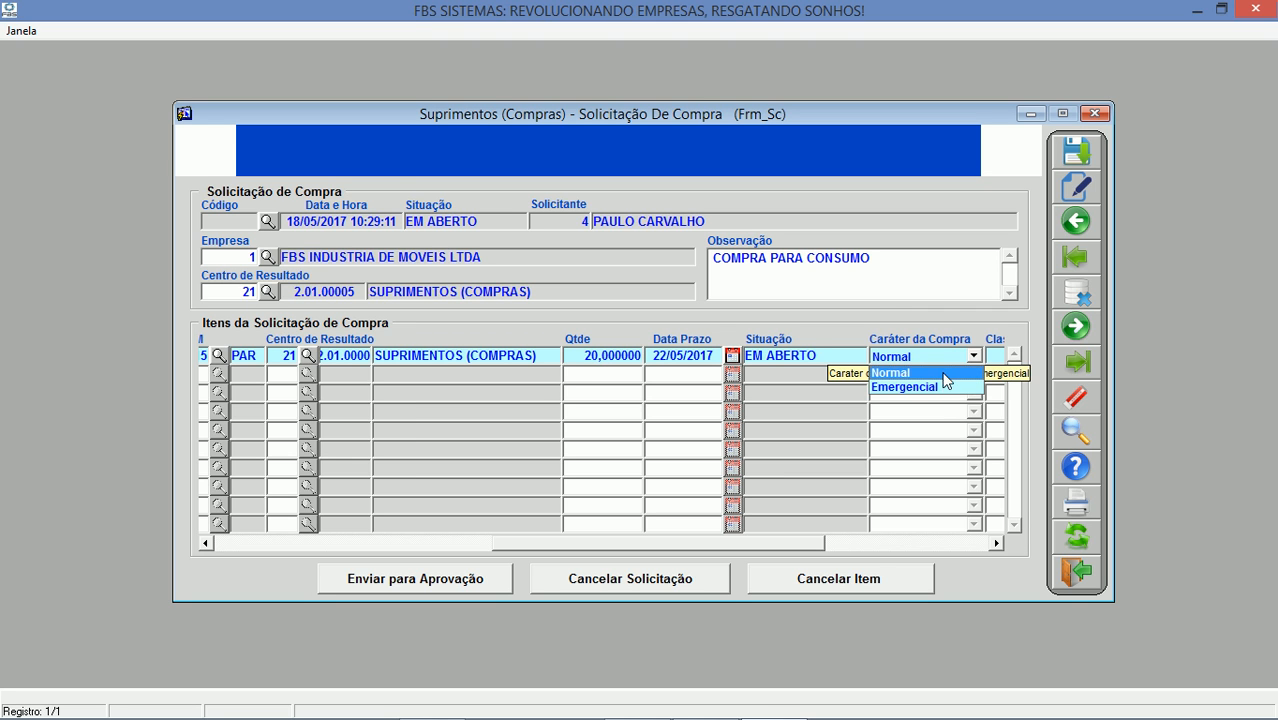
left_click(947, 373)
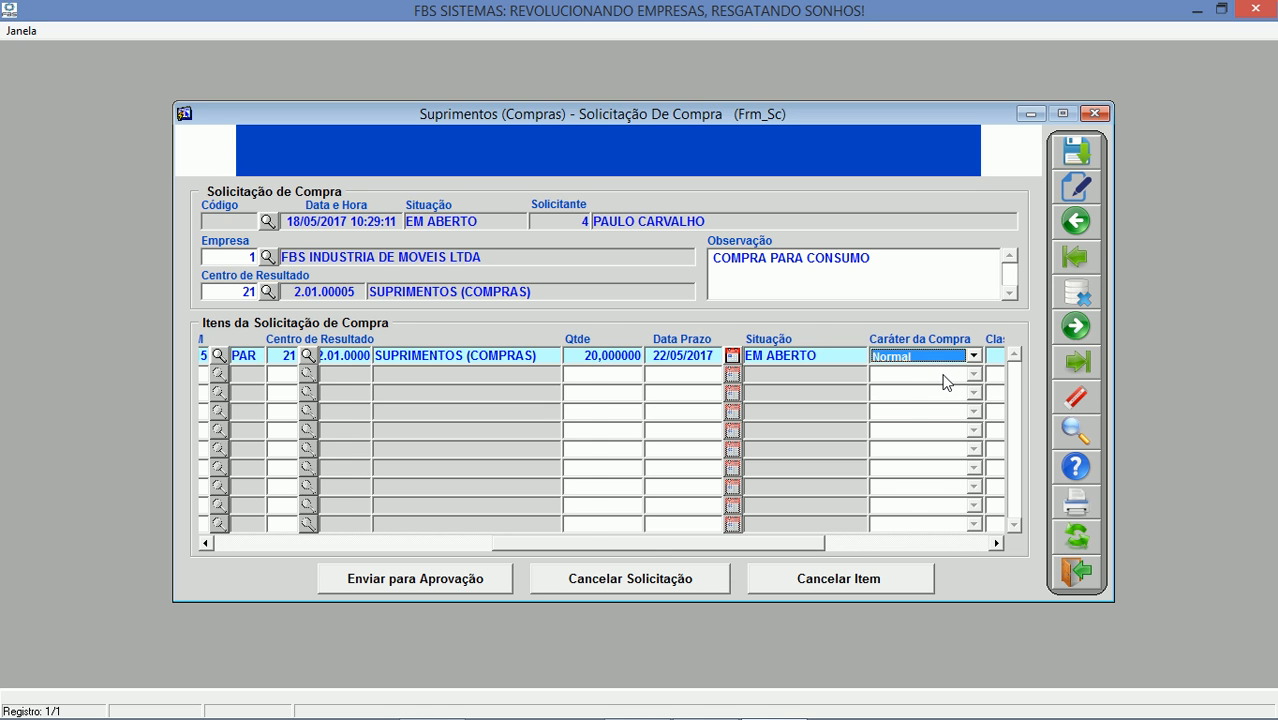
key("Tab")
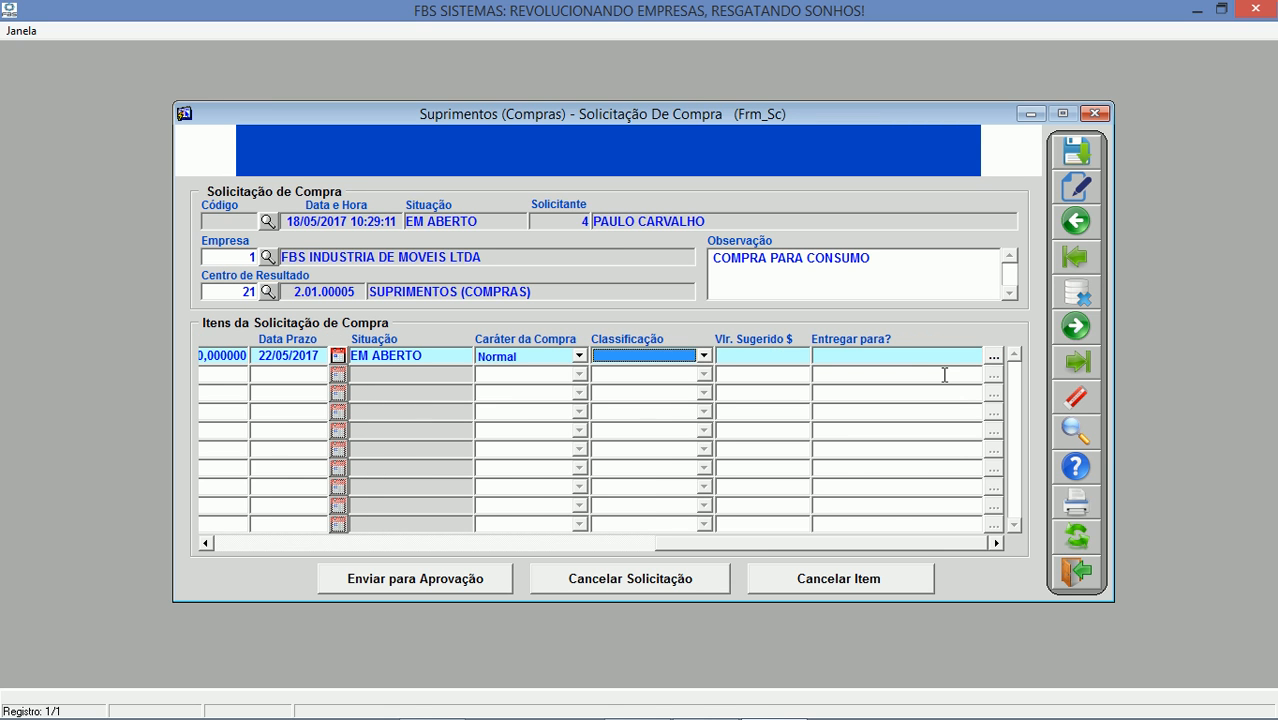
left_click(800, 357)
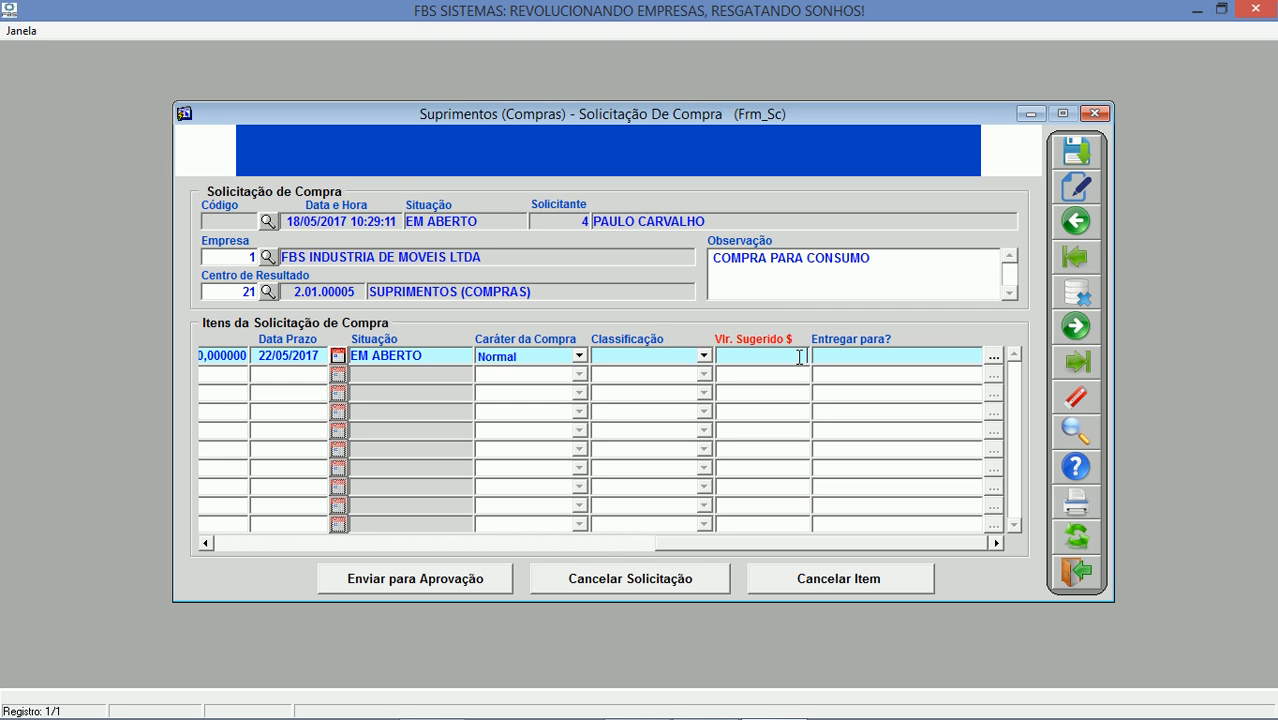
key("Tab")
type("PAULO")
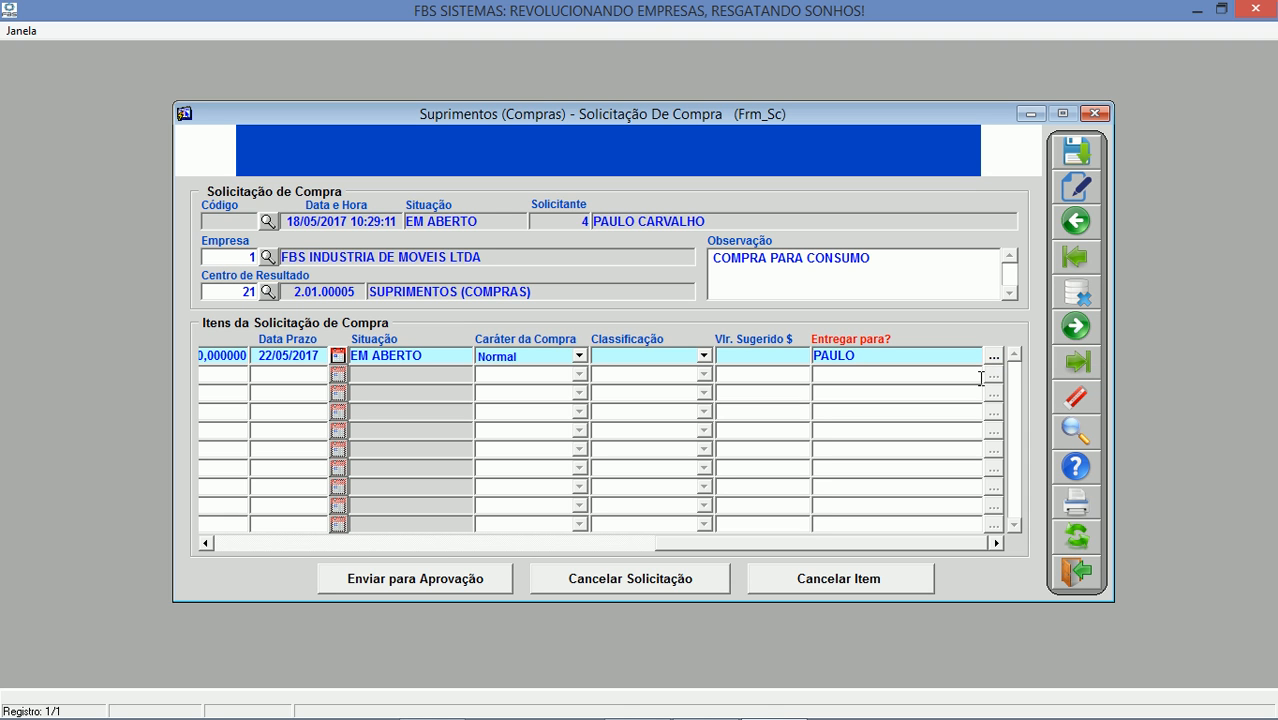
key("Tab")
key("Tab")
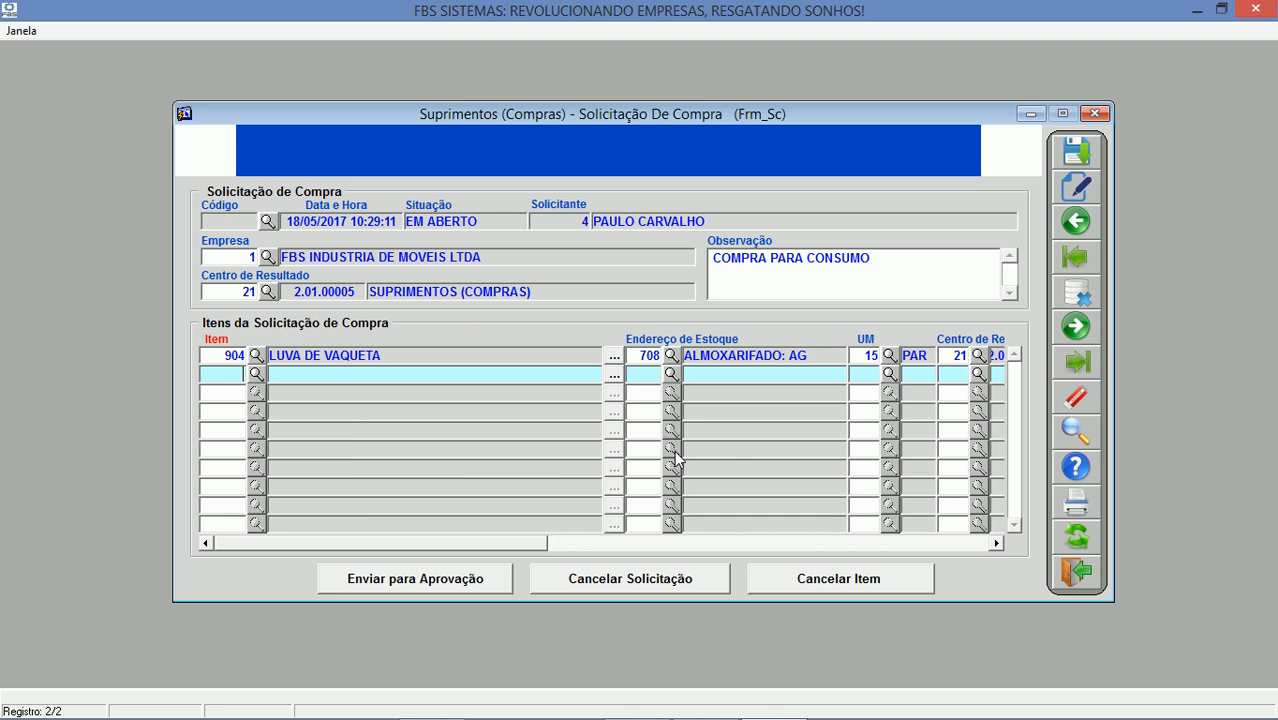
Search the items for CHAPA and add CHAPA F.F. - 0,75 MM SAE 1010 (1000X2100) as the second requested item.
left_click(256, 376)
key("Return")
type("chapA aL3105H14 2.2 MM (1000X2500C)%")
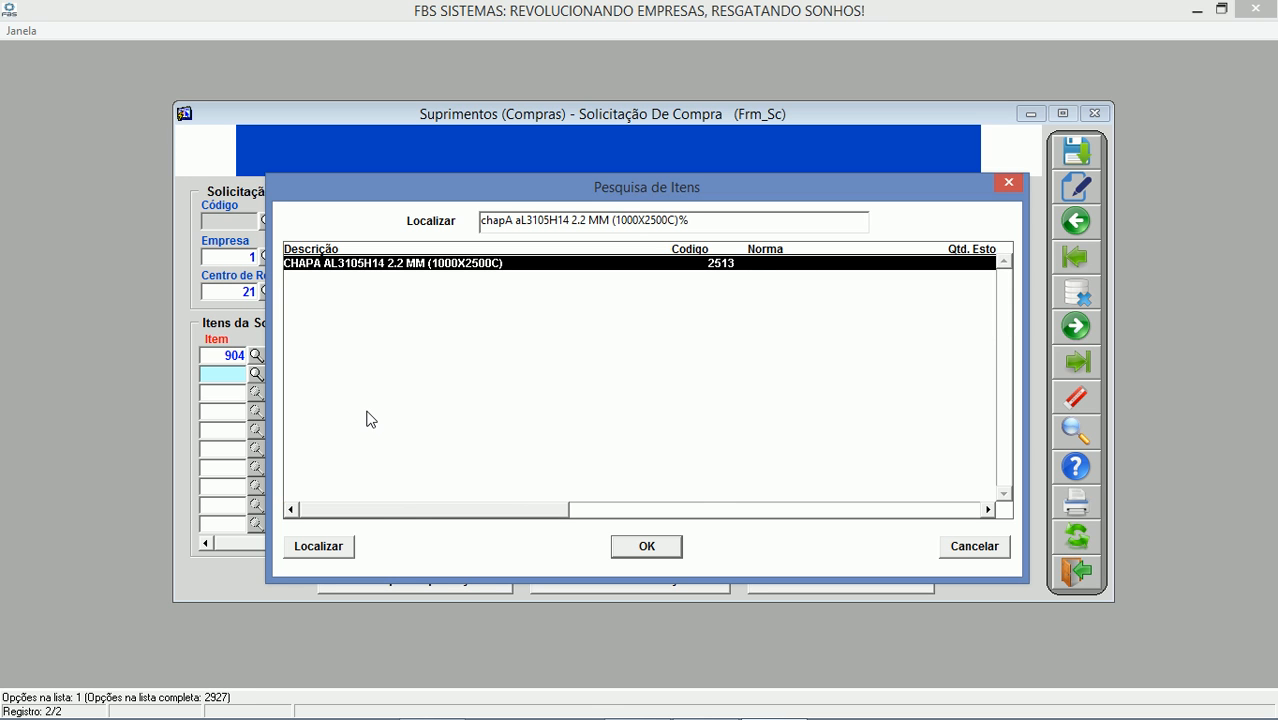
key("BackSpace")
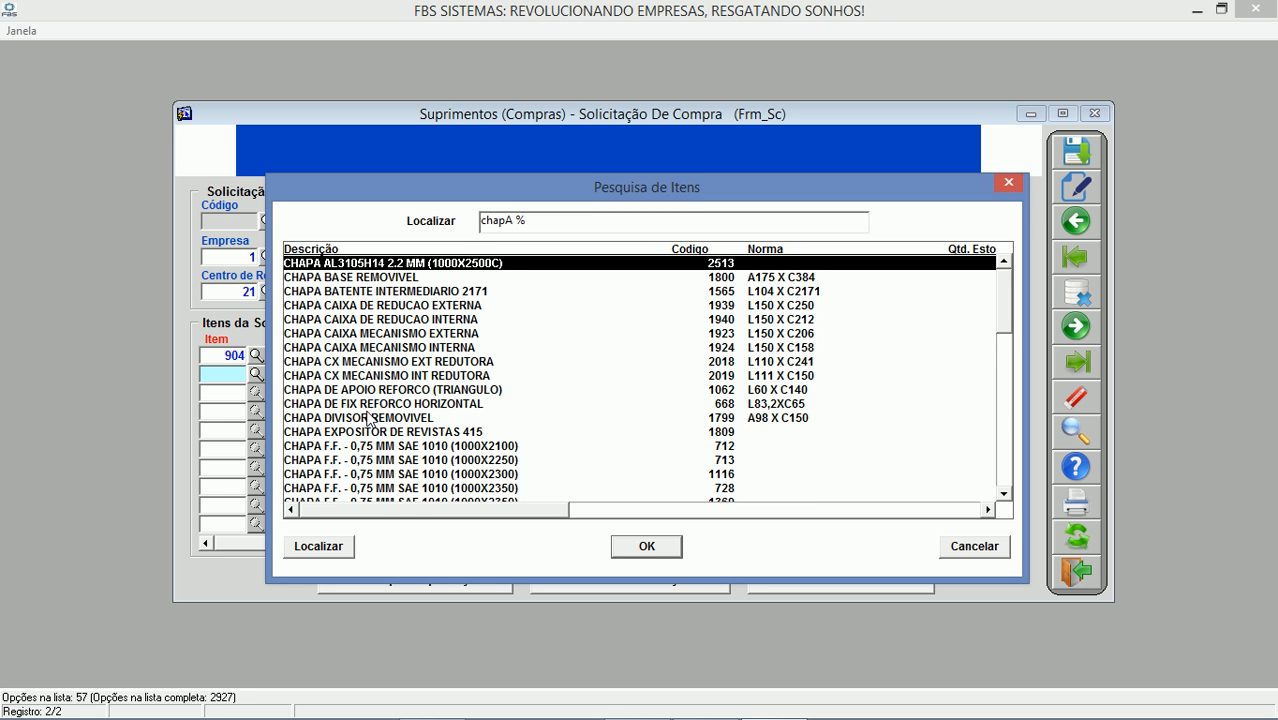
key("Down")
key("Down")
key("Down")
key("Down")
key("Down")
key("Down")
key("Down")
key("Down")
key("Down")
key("Down")
key("Down")
key("Down")
key("Down")
key("Down")
key("Up")
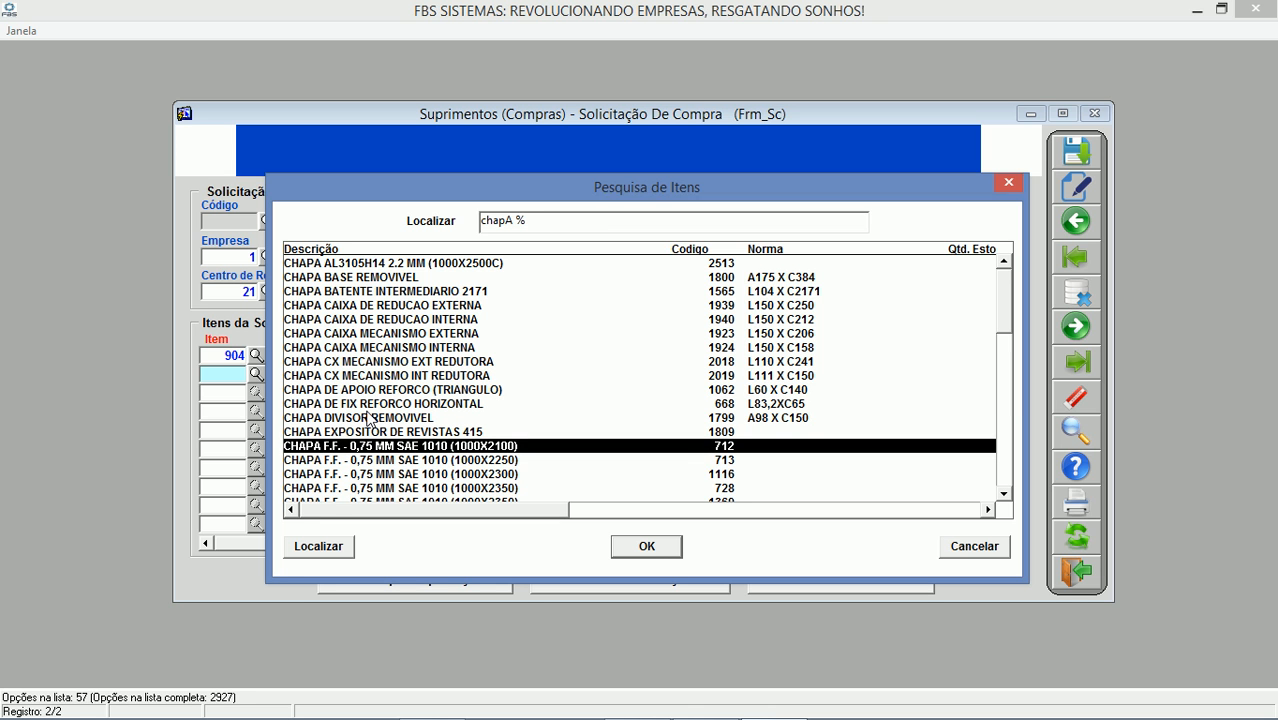
key("Return")
key("Return")
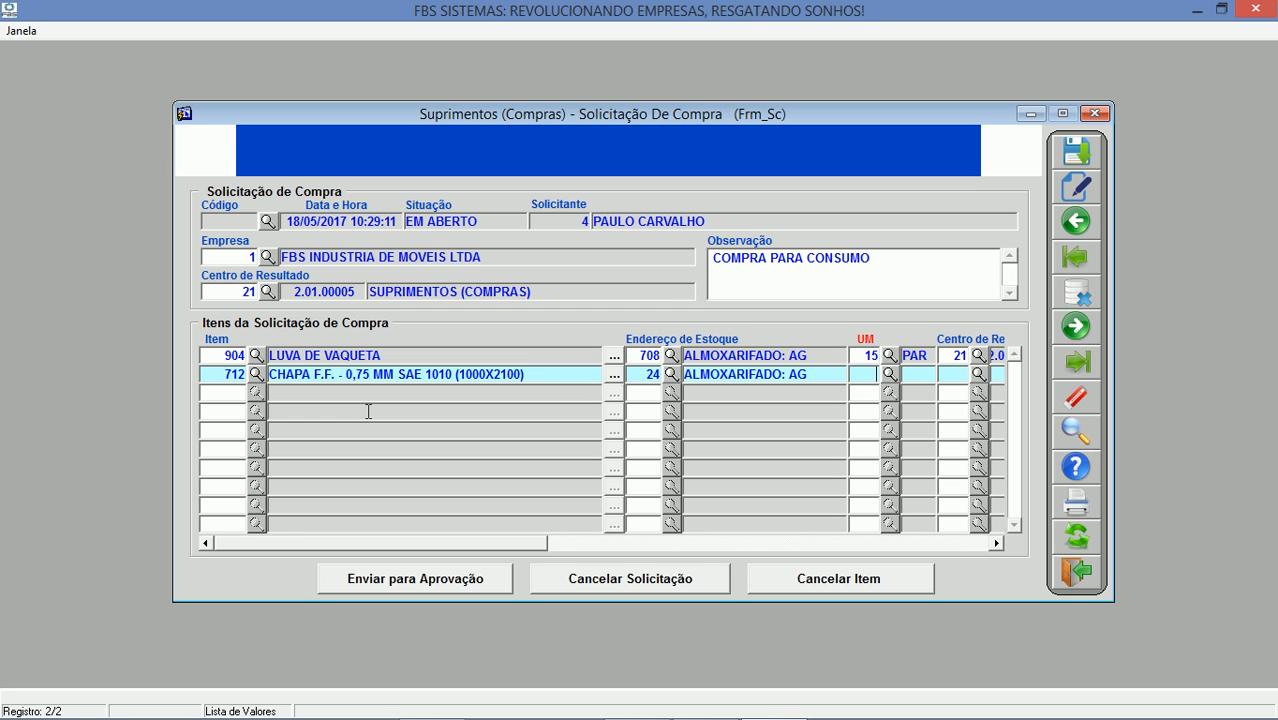
Set the unit of measure of the CHAPA F.F. line to KG (KILOGRAMA).
type("7")
key("Return")
left_click(868, 374)
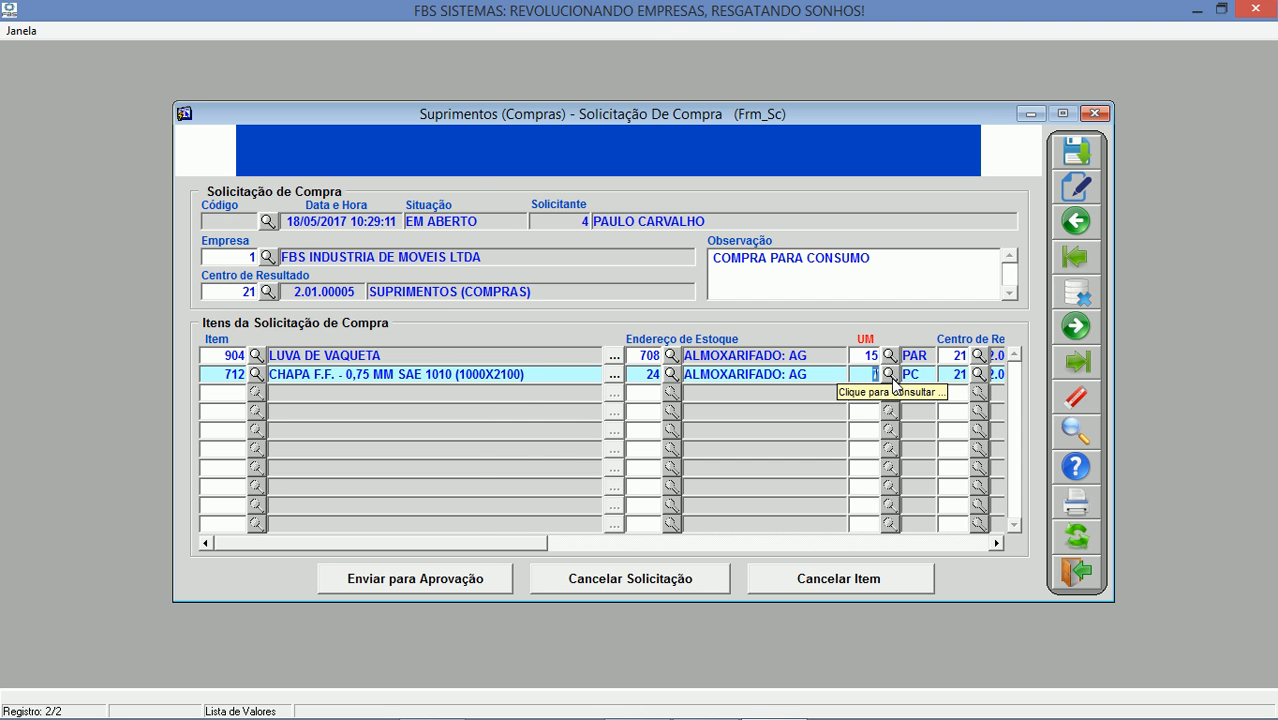
left_click(889, 375)
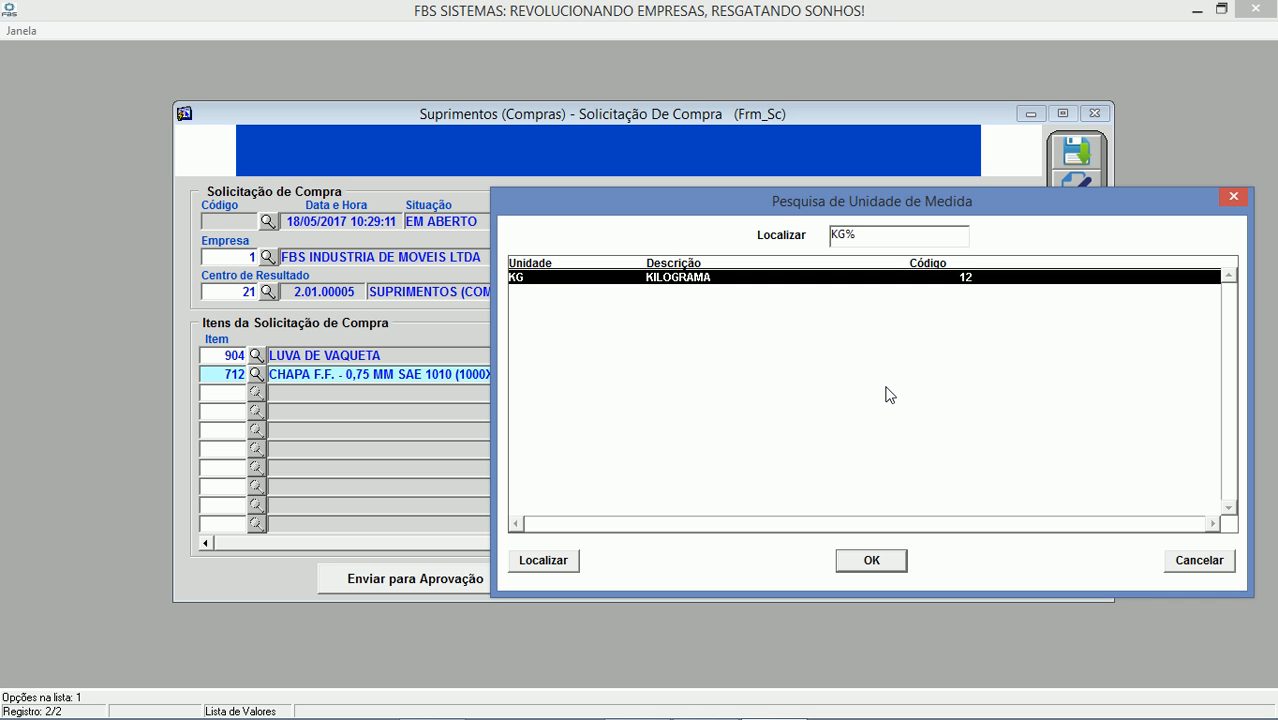
key("Return")
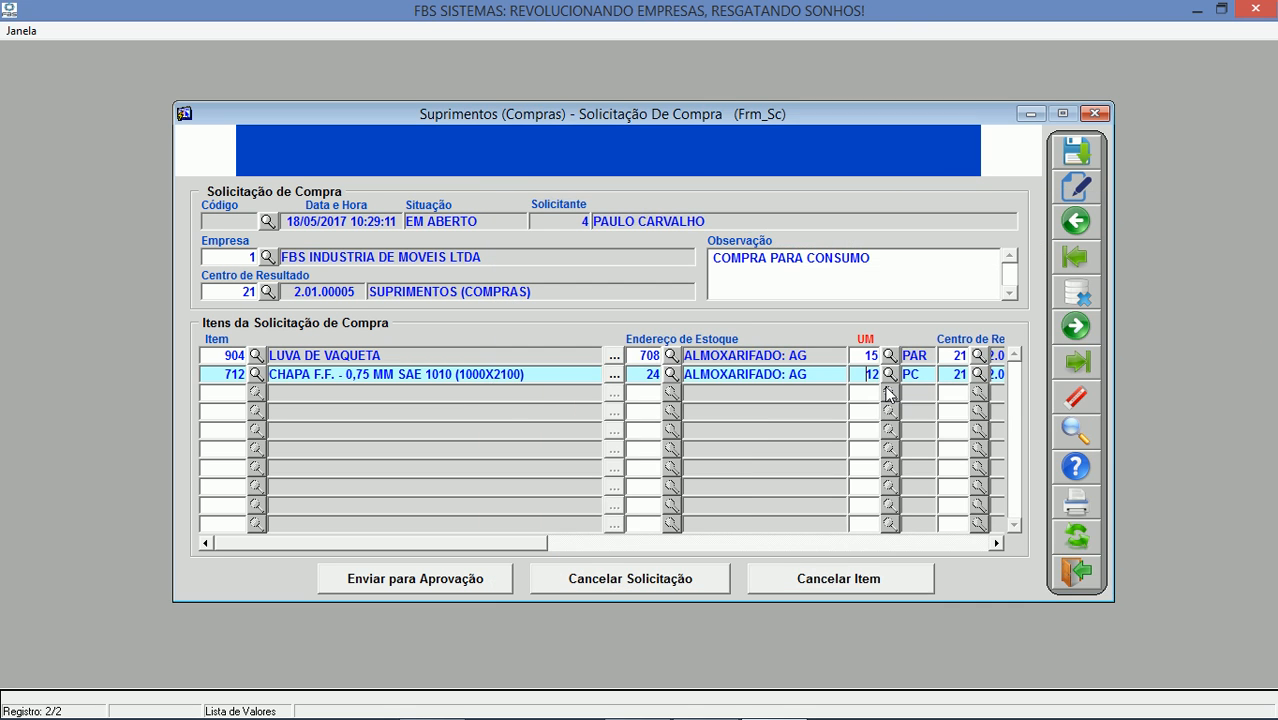
key("Return")
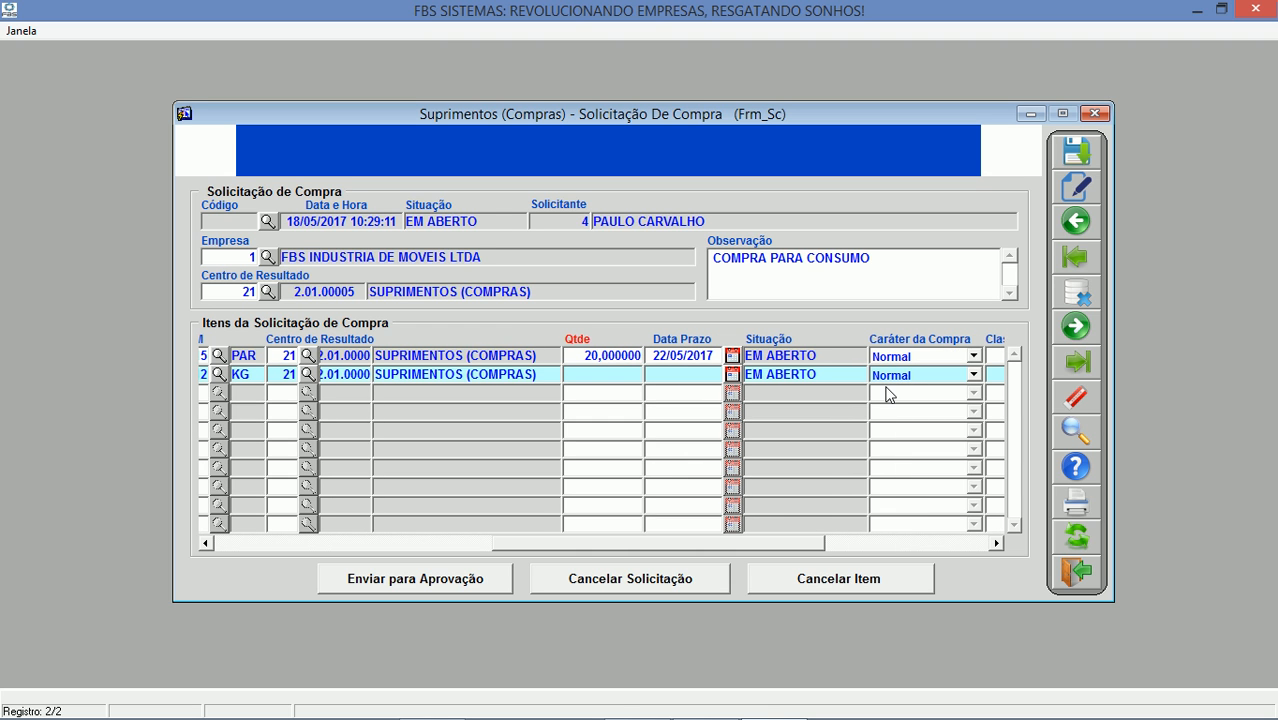
Set the CHAPA F.F. quantity to 1000 and its Data Prazo to 22/05/2017.
type("1000")
key("Return")
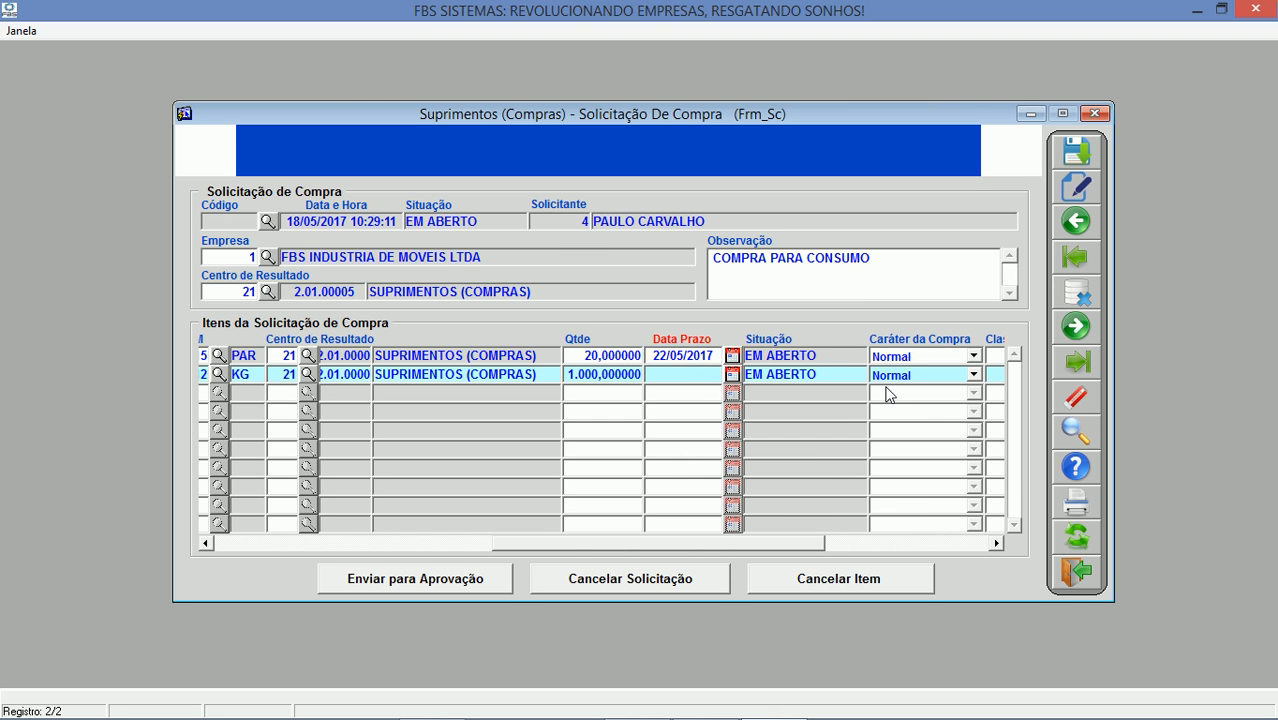
type("2205")
key("BackSpace")
key("BackSpace")
key("BackSpace")
key("BackSpace")
type("22052017")
key("Return")
Set the Caráter da Compra of the CHAPA F.F. line to Emergencial, leaving its Classificação blank.
key("alt+Down")
key("Down")
key("Return")
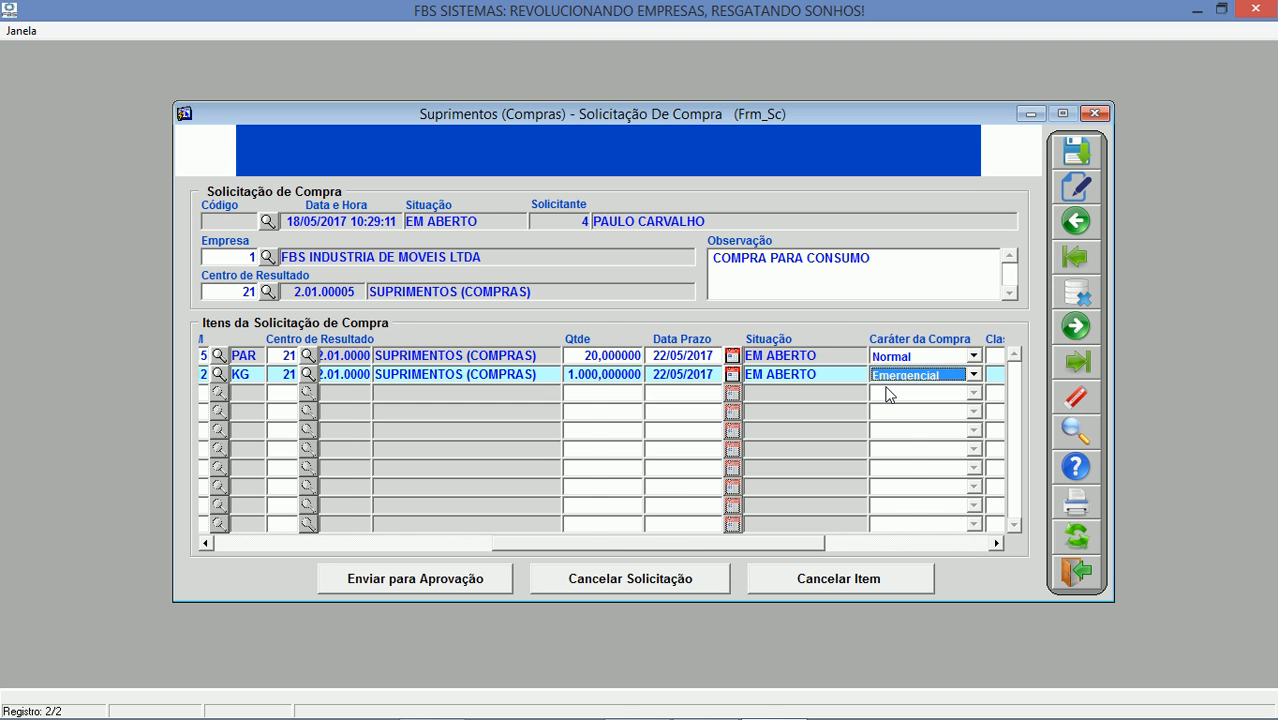
key("Return")
key("Return")
key("Return")
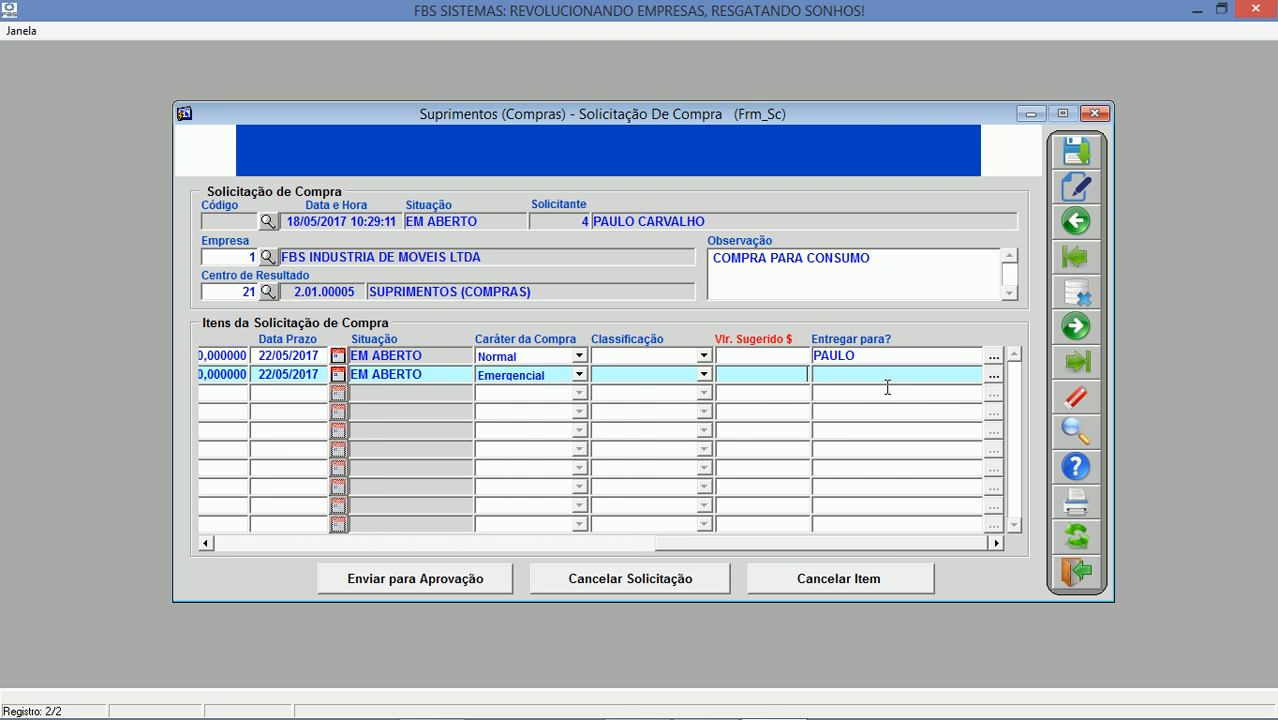
Add the note MEDINDO 6 MTS X 3 LARGURA to the CHAPA F.F. line in its text editor.
left_click(994, 377)
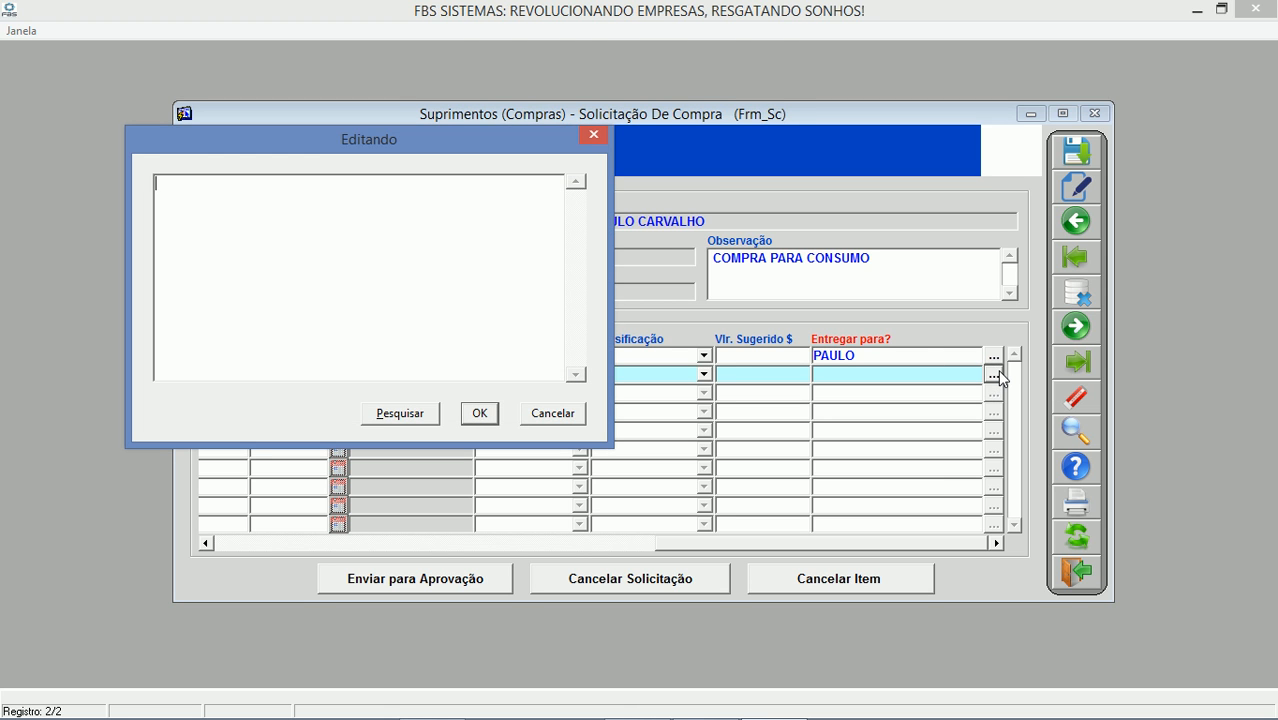
type("MEDINDO 6 MTS X ")
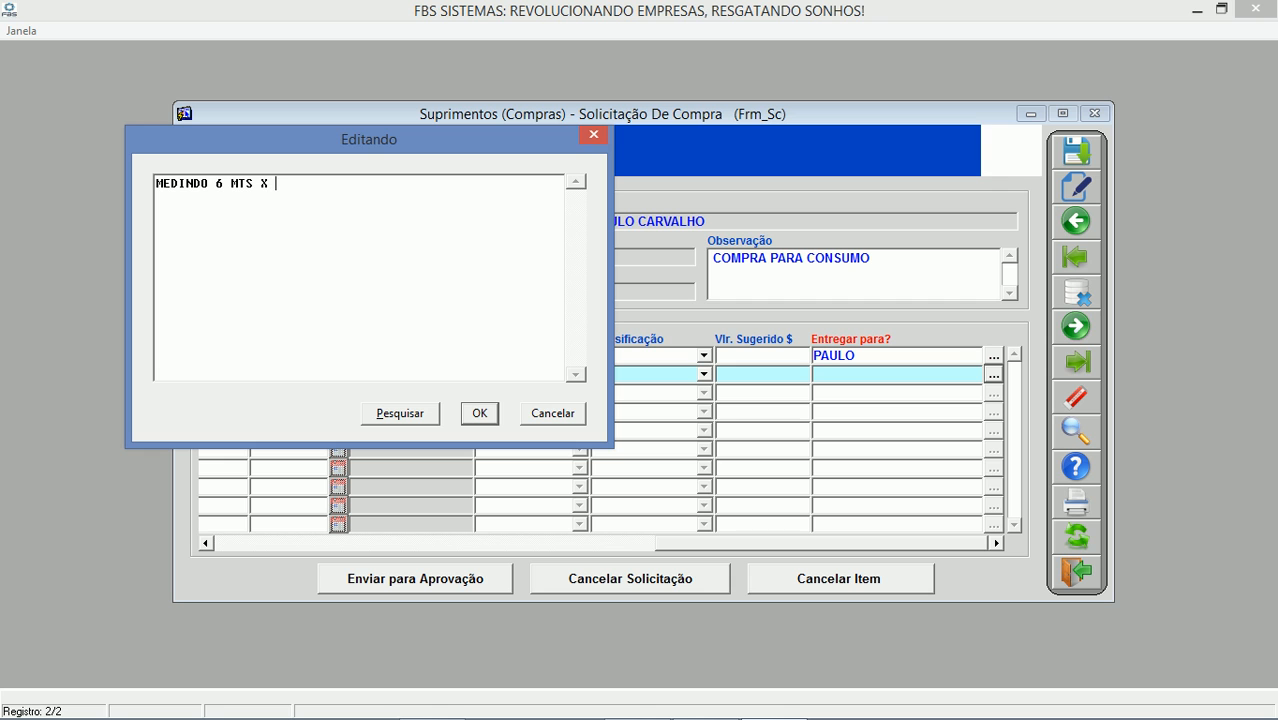
type("3 LARGURA")
left_click(495, 420)
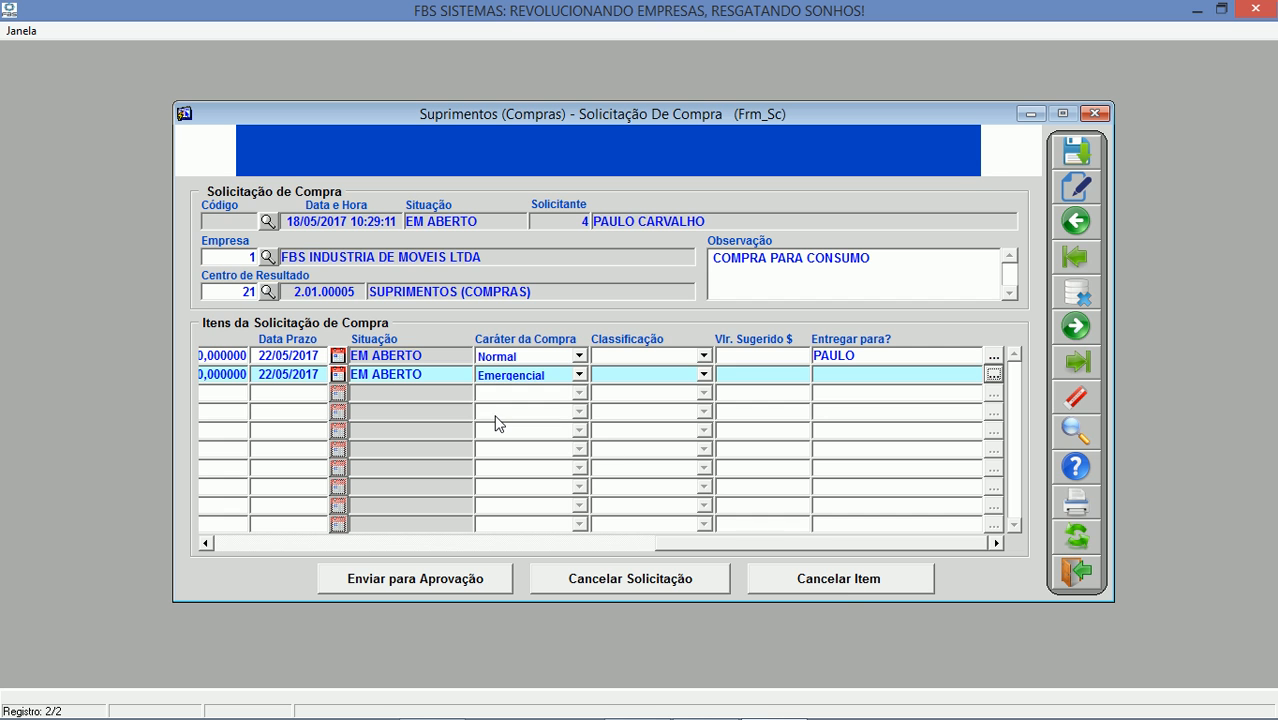
Start two blank item lines below the CHAPA F.F. line and delete both of them.
left_click_drag(798, 547, 300, 537)
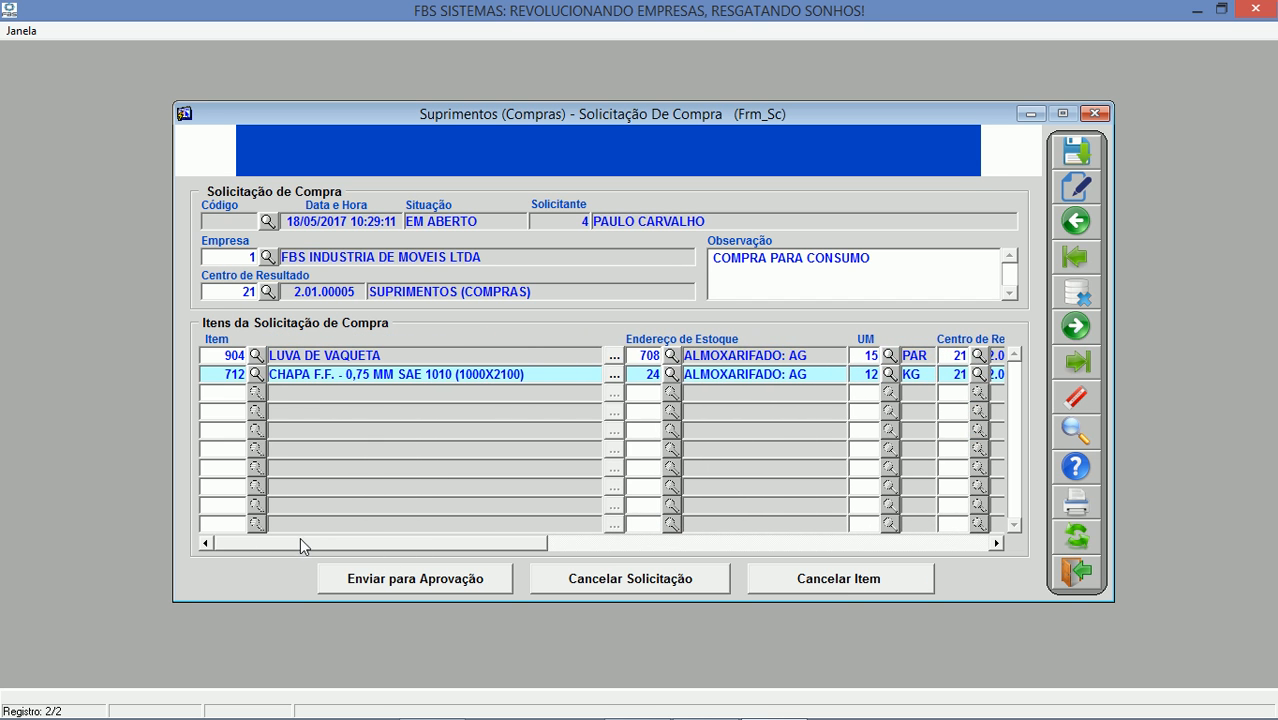
left_click(240, 393)
left_click(241, 413)
left_click(238, 394)
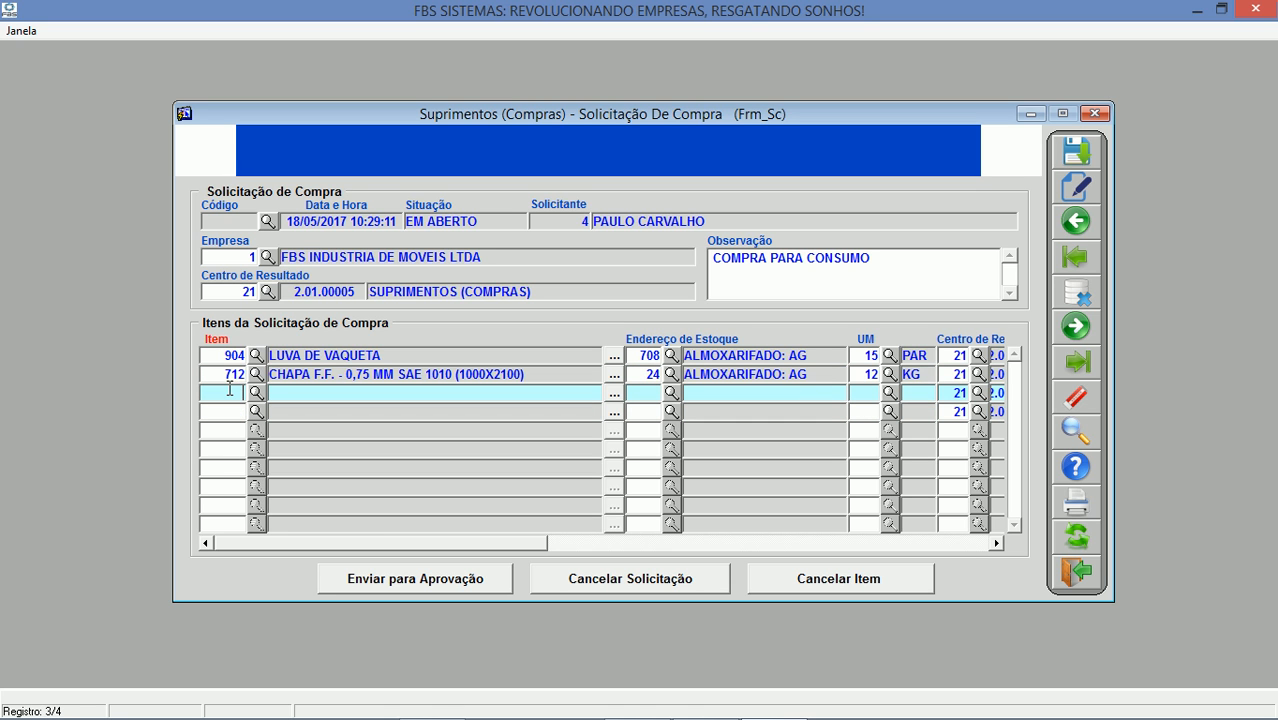
left_click(234, 375)
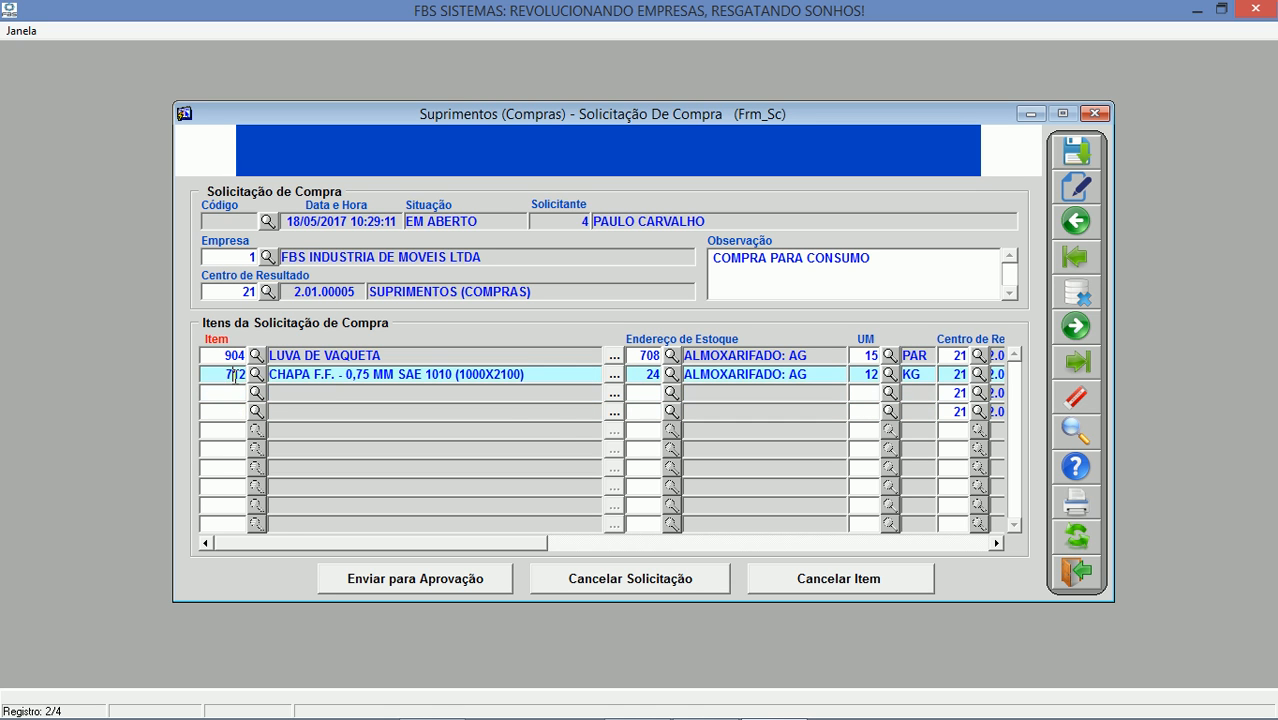
left_click(652, 411)
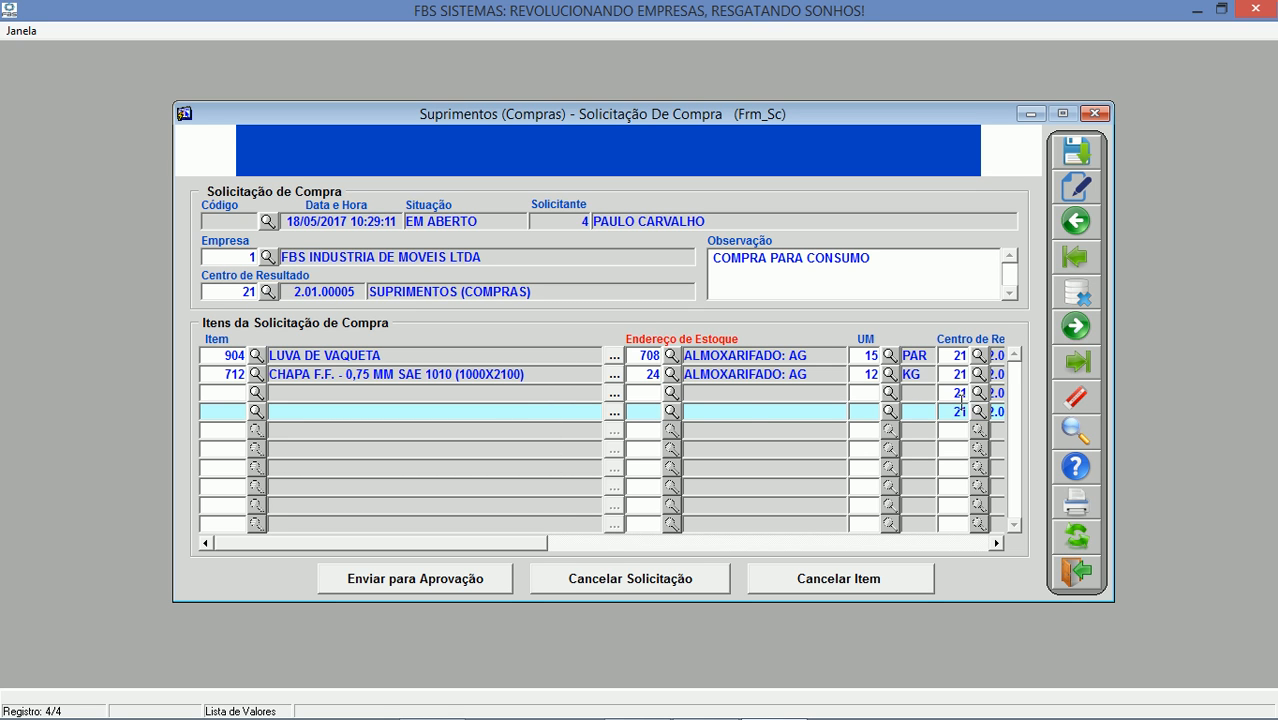
left_click(1077, 297)
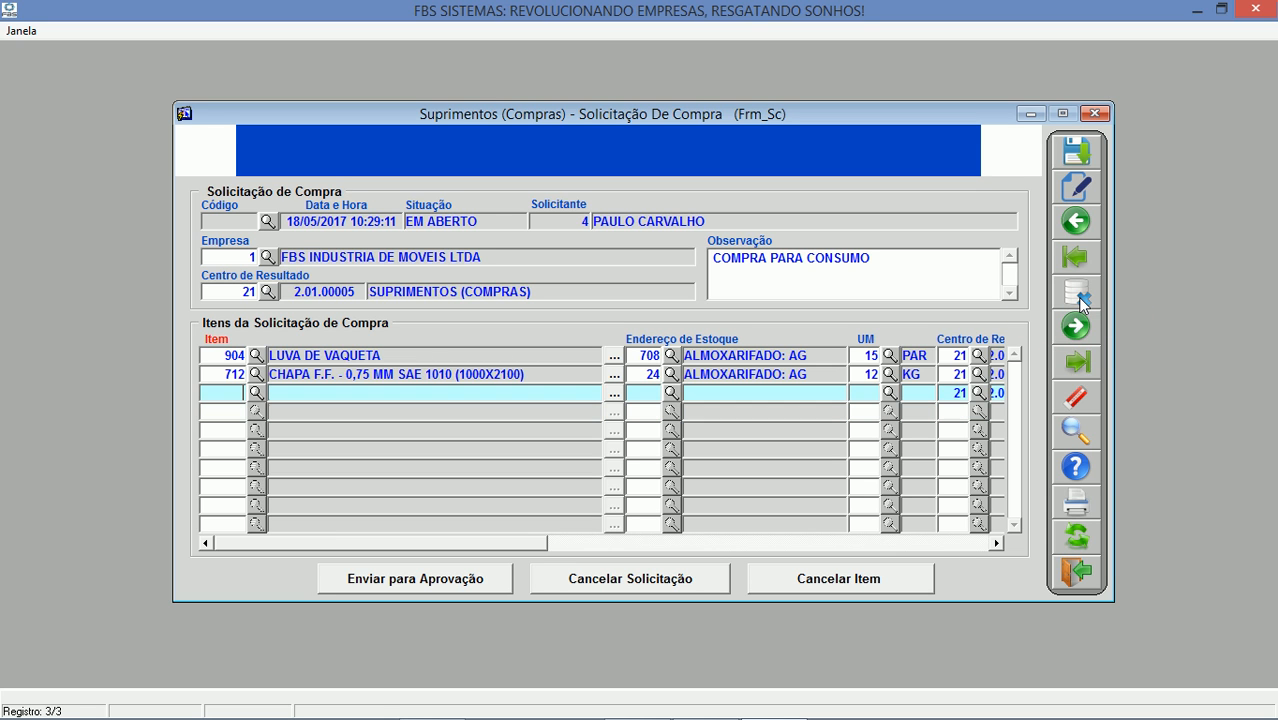
left_click(1077, 297)
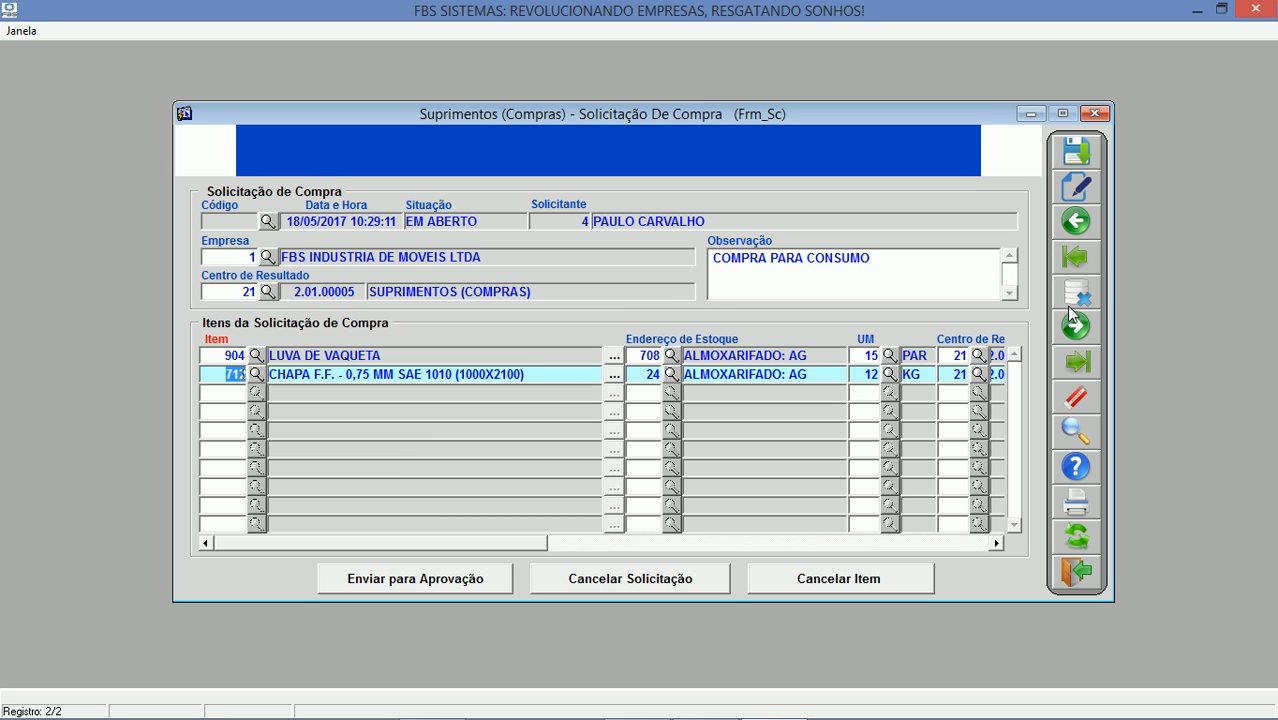
Save the purchase request with its two items.
left_click(1077, 155)
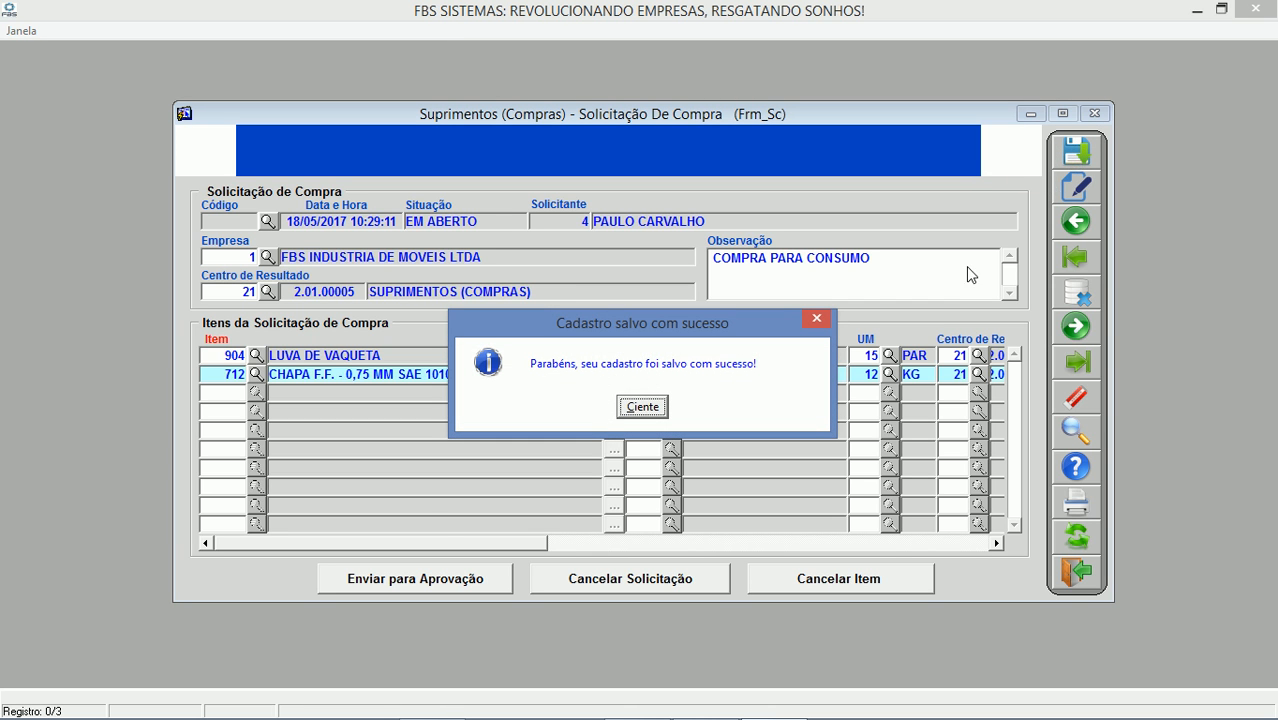
Acknowledge the save, view the purchase request's printable report in a maximized preview, and close the preview.
left_click(643, 407)
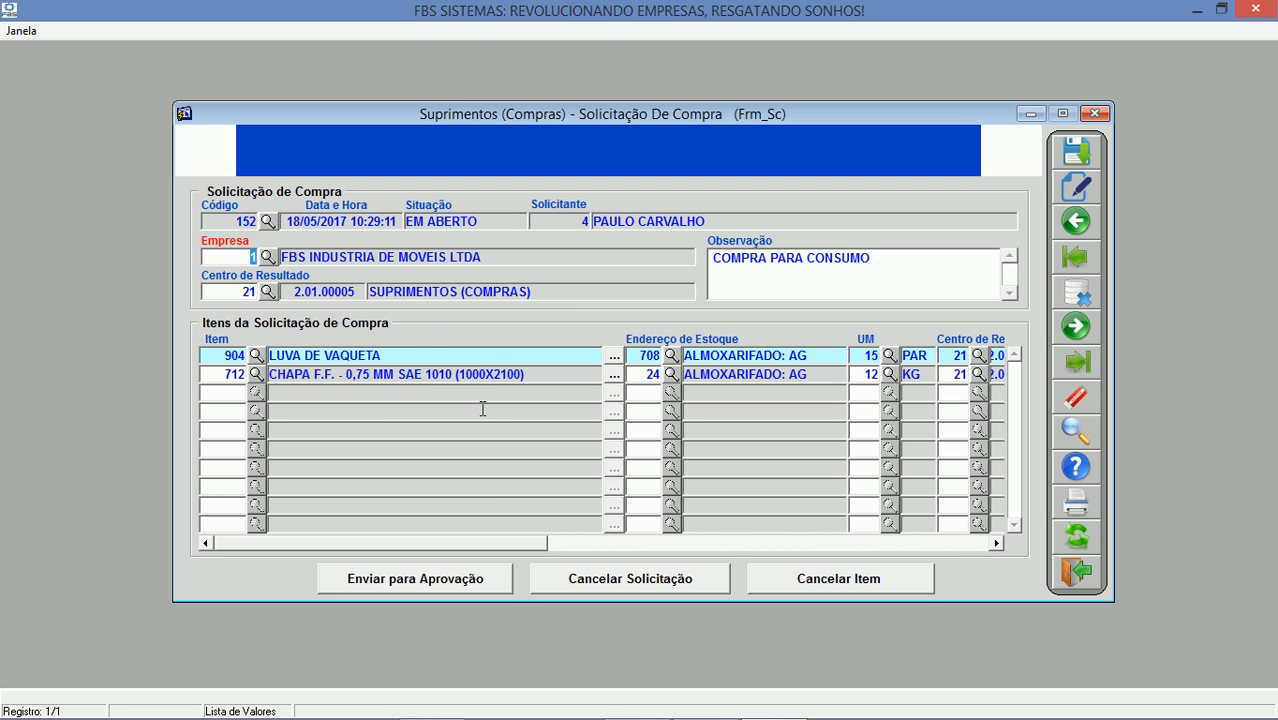
left_click_drag(475, 544, 429, 549)
left_click(1075, 504)
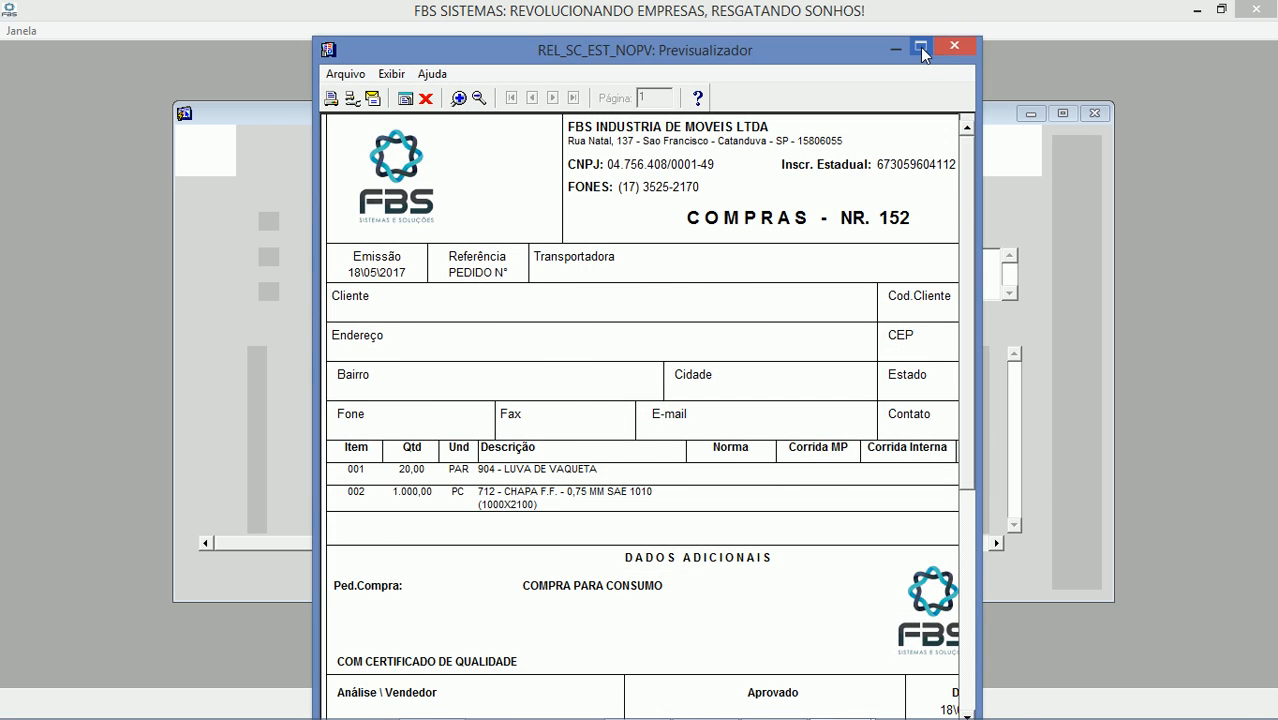
left_click(925, 47)
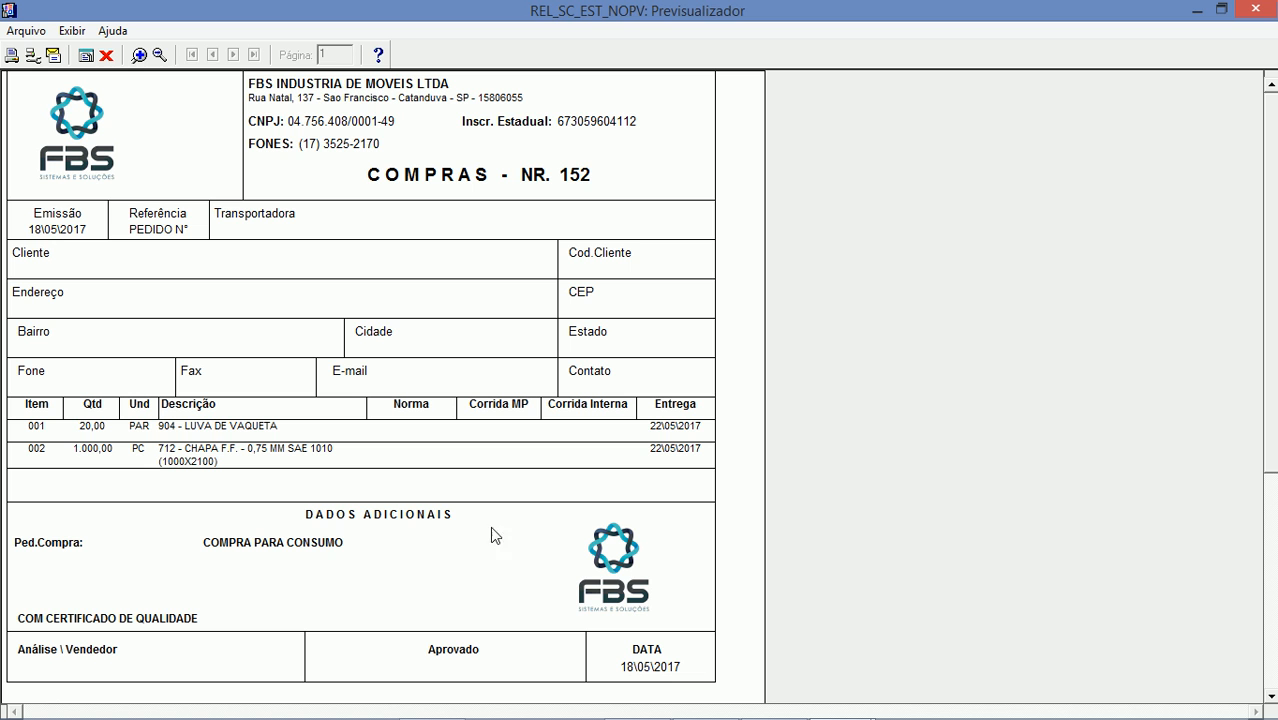
left_click(106, 56)
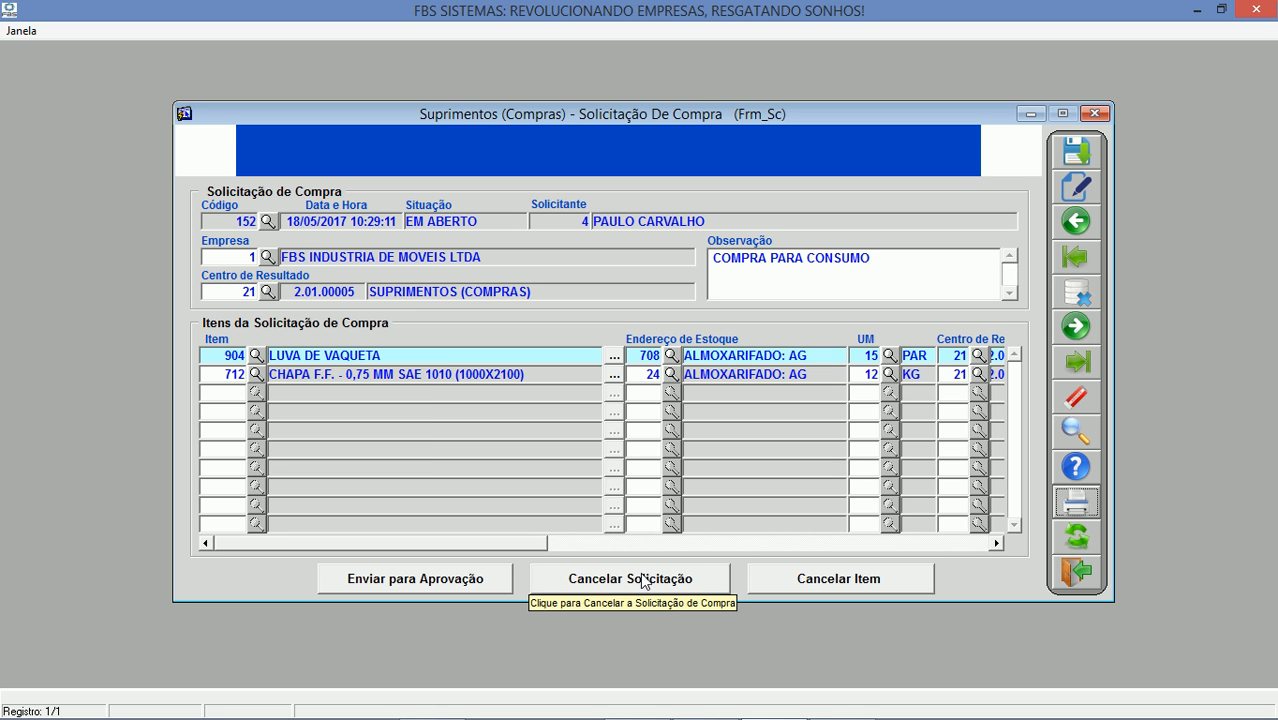
Send the saved purchase request for approval and acknowledge the submission.
left_click(652, 374)
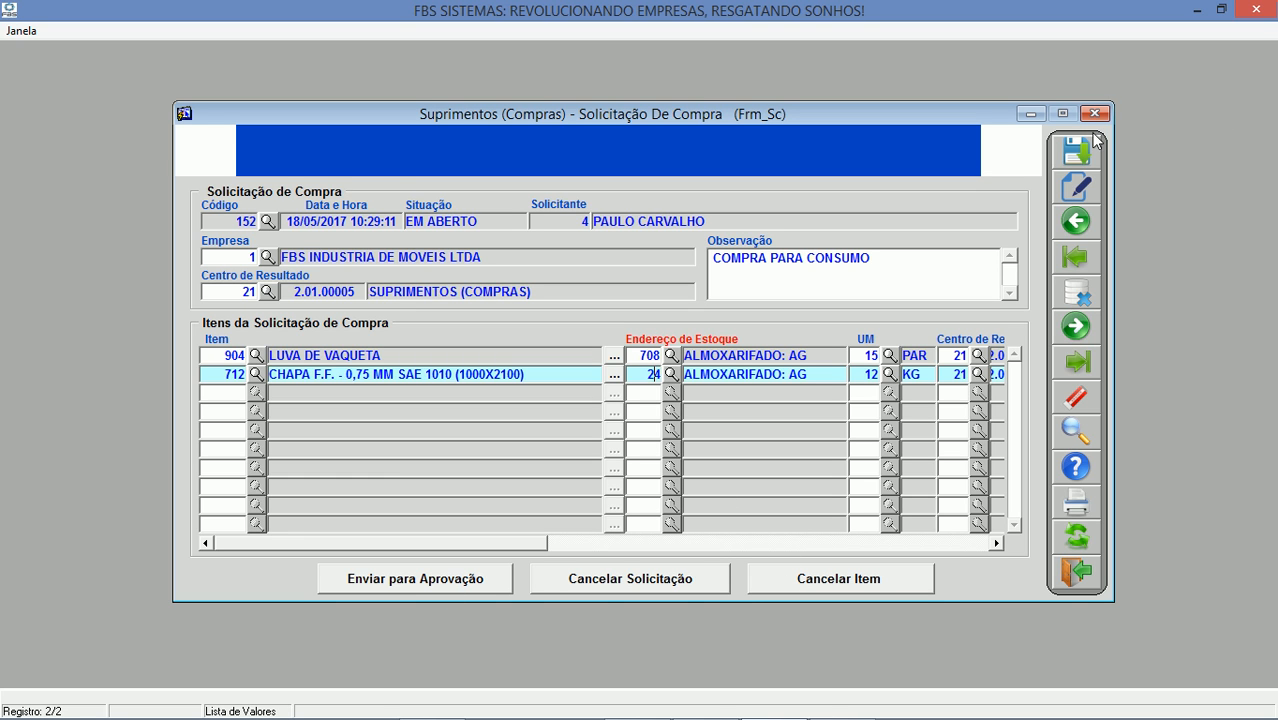
left_click(419, 588)
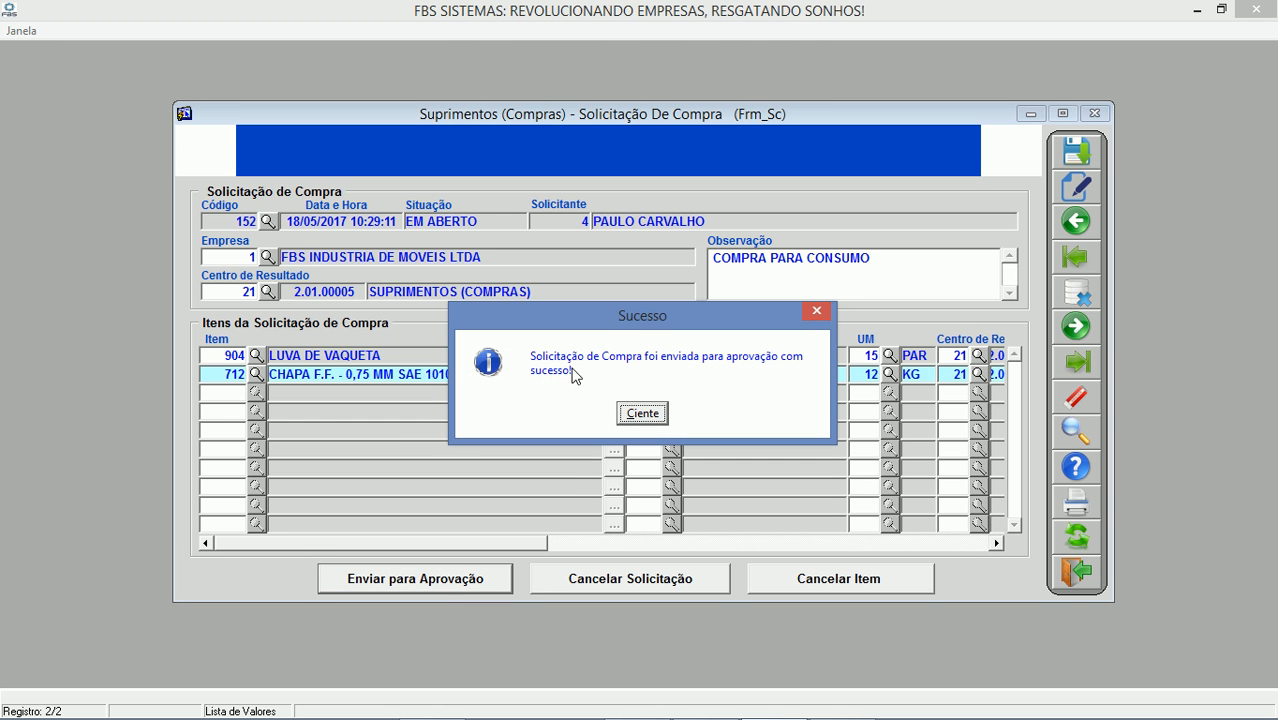
left_click(634, 415)
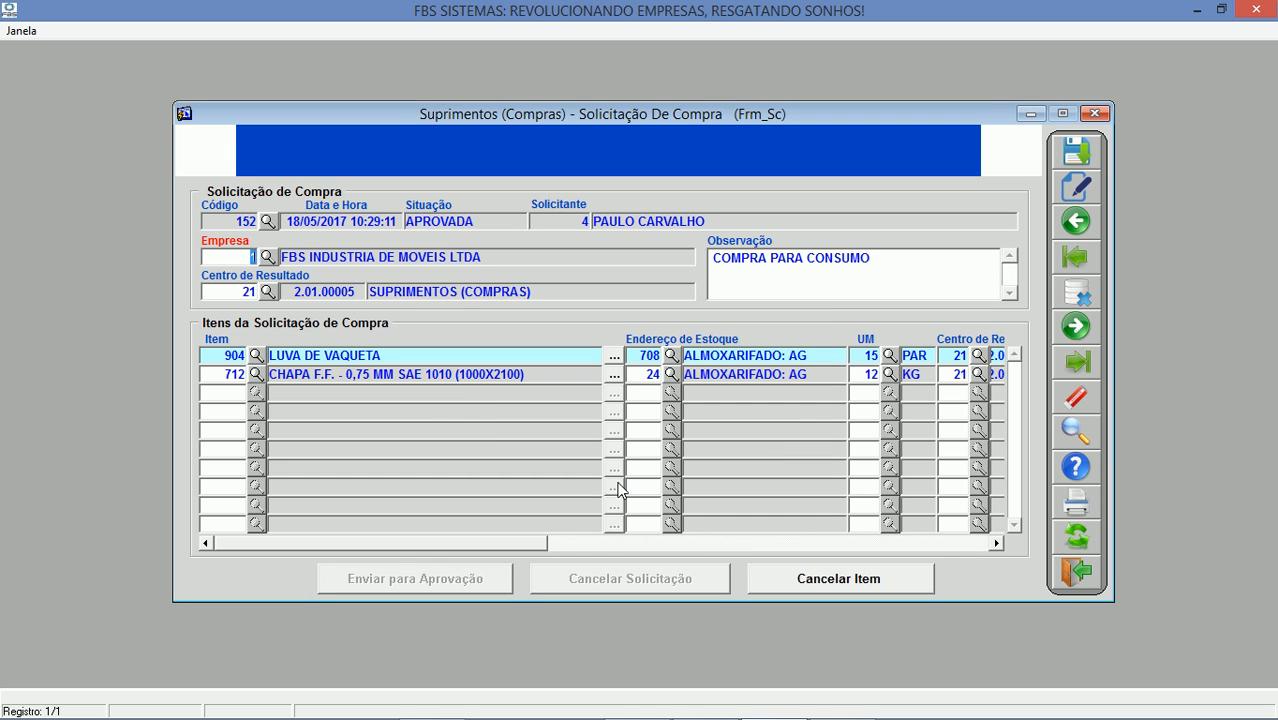